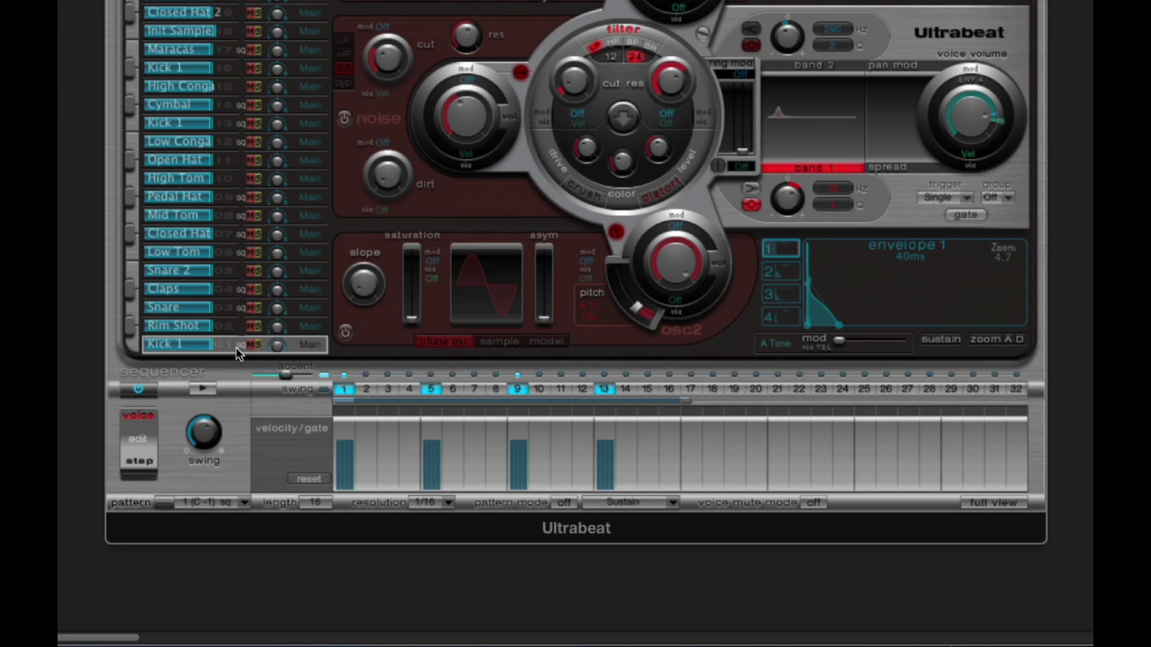
Step: Copy the Kick 1 voice and its sequence, keeping pattern 1 selected
right_click(236, 344)
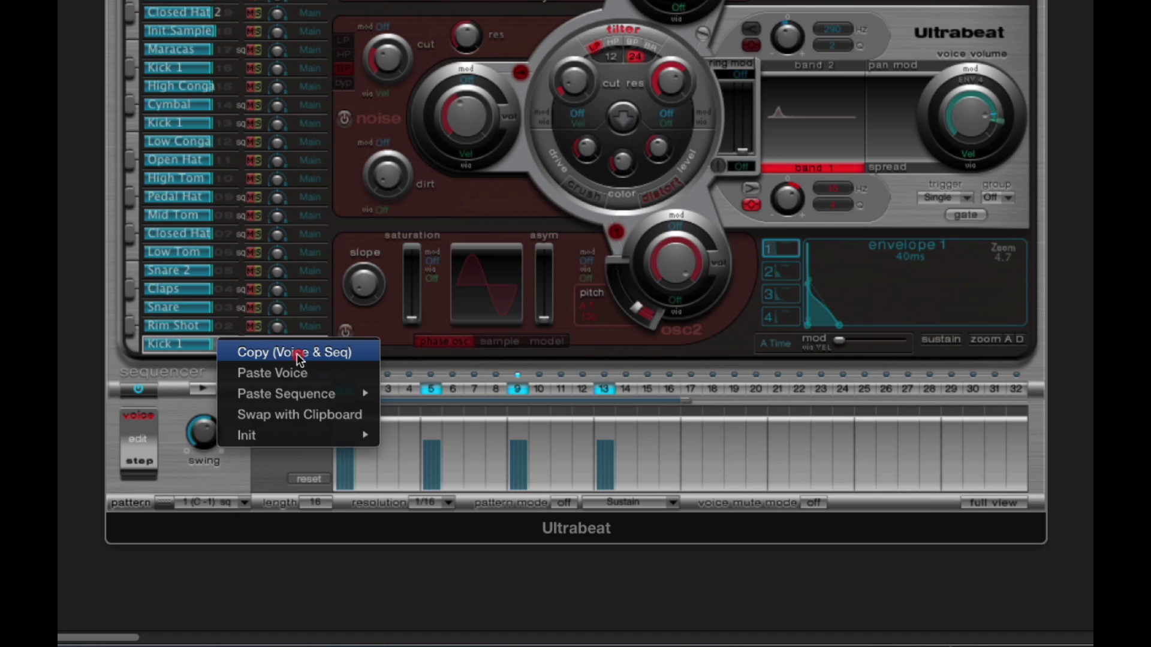
mouse_move(313, 395)
click(296, 353)
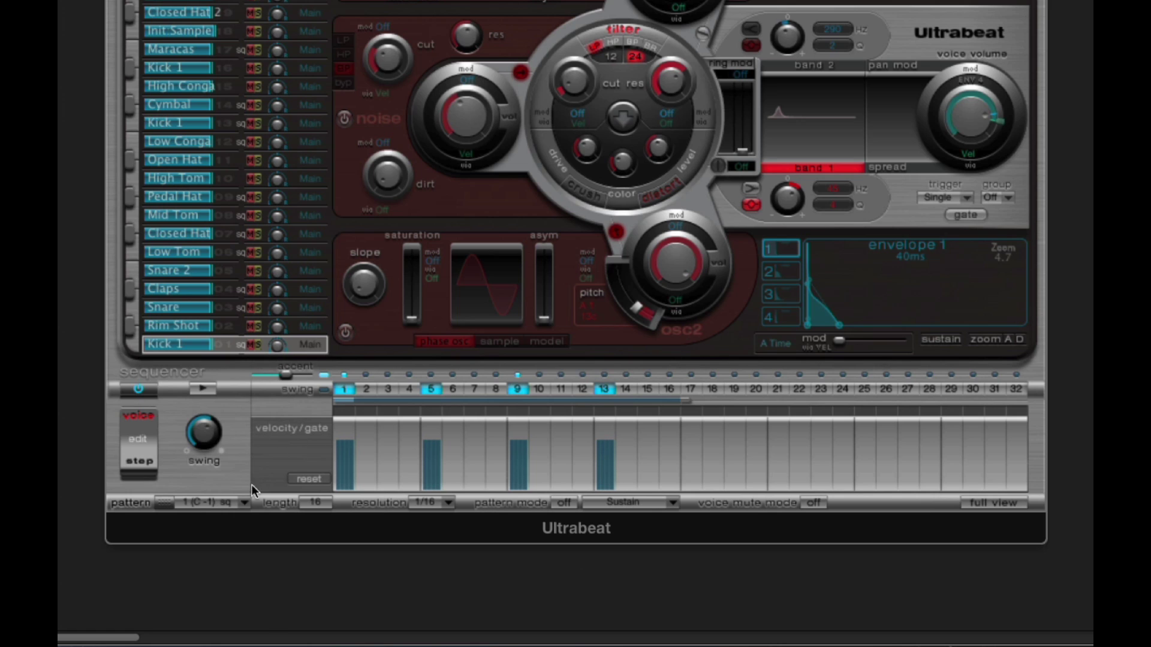
click(247, 504)
click(246, 459)
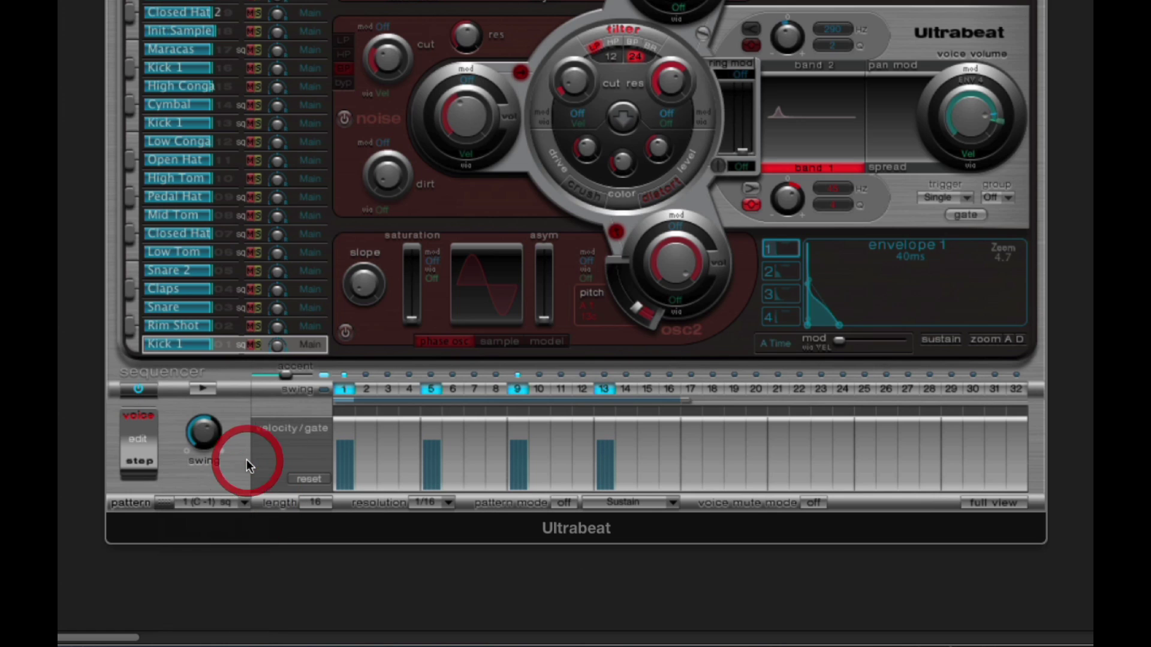
Step: Bring up and dismiss Kick 1's voice options, staying on pattern 1
right_click(231, 346)
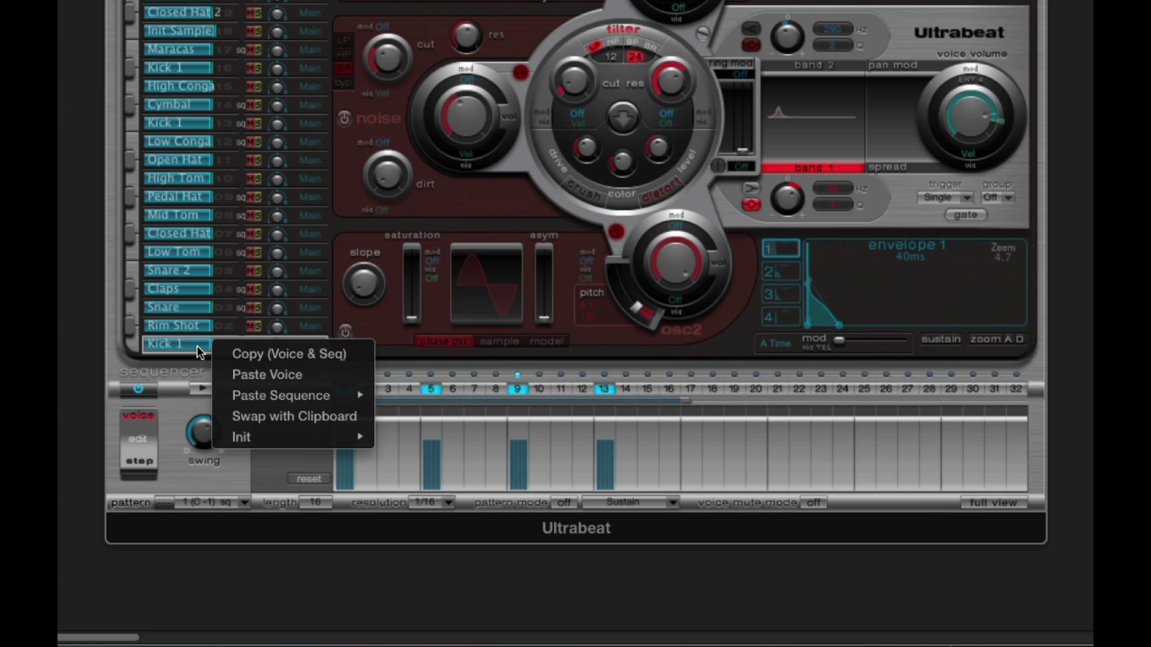
click(330, 347)
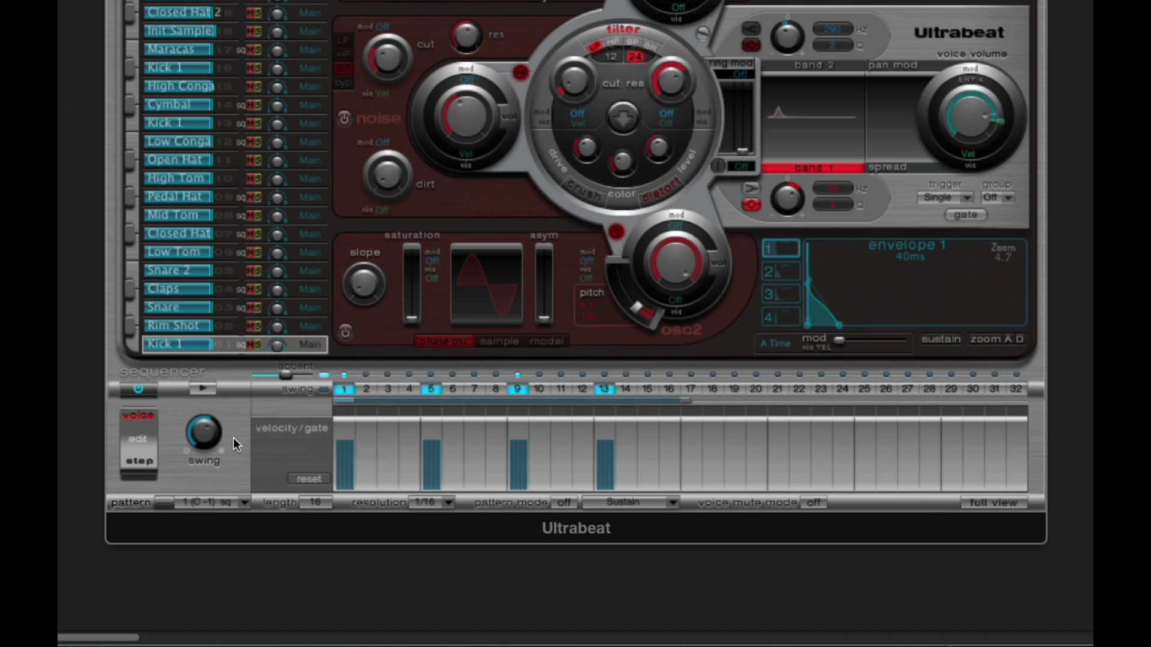
click(244, 502)
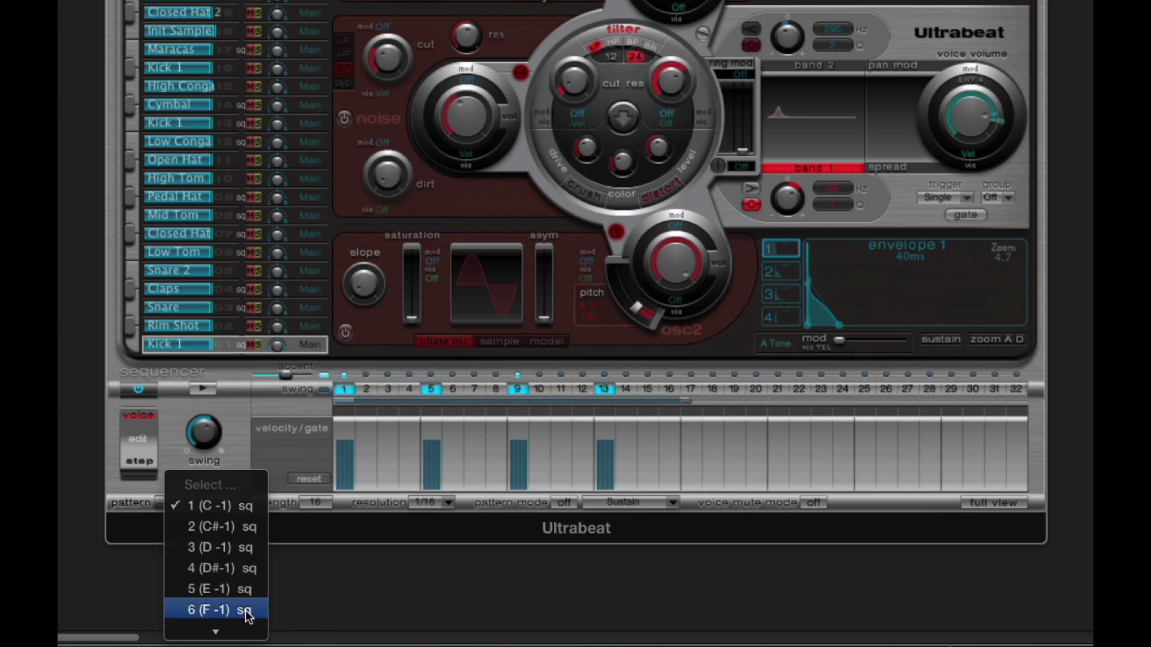
mouse_move(238, 637)
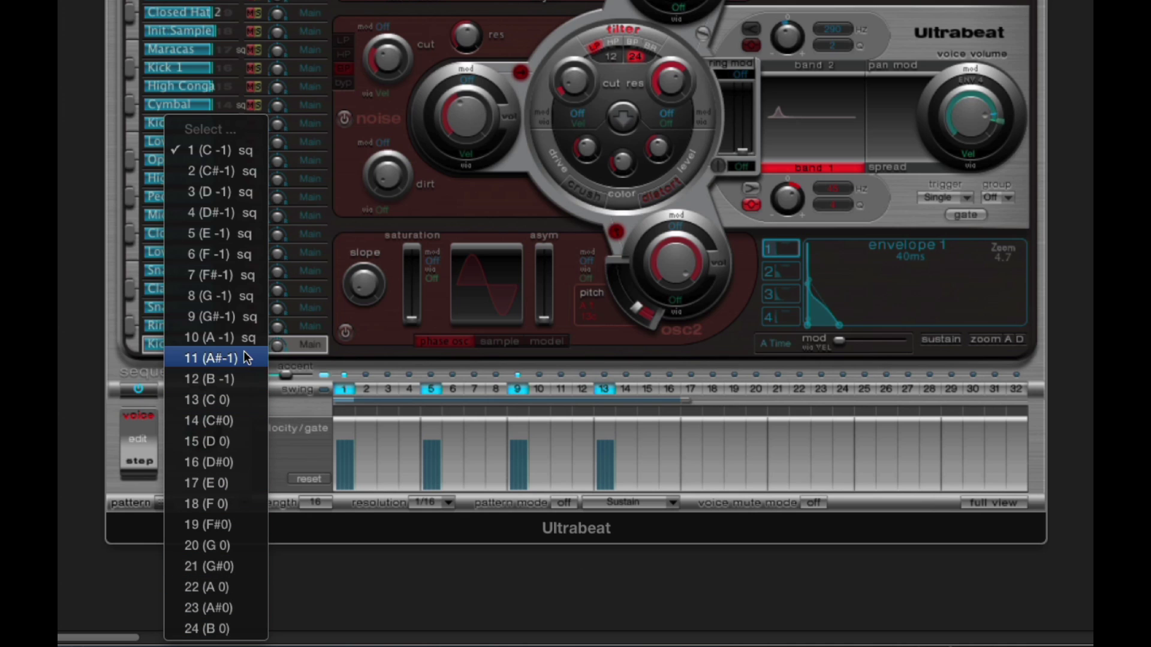
click(220, 152)
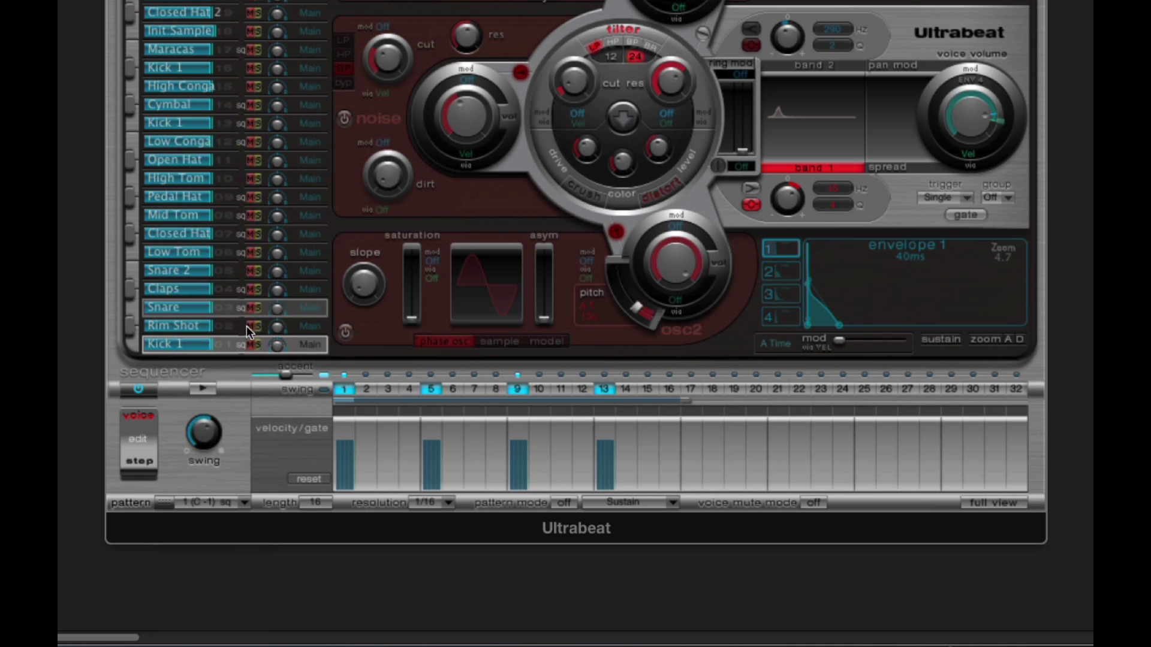
Step: Copy Kick 1 (Voice & Seq) again and clear the kicks on steps 5, 9 and 13
right_click(236, 343)
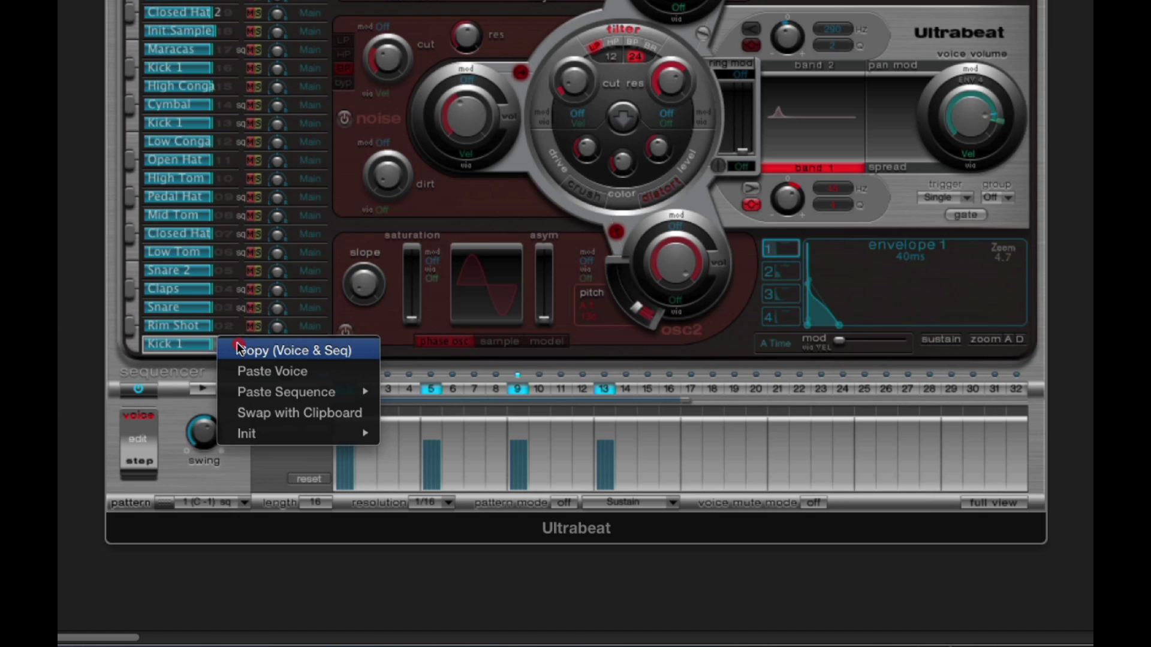
click(304, 350)
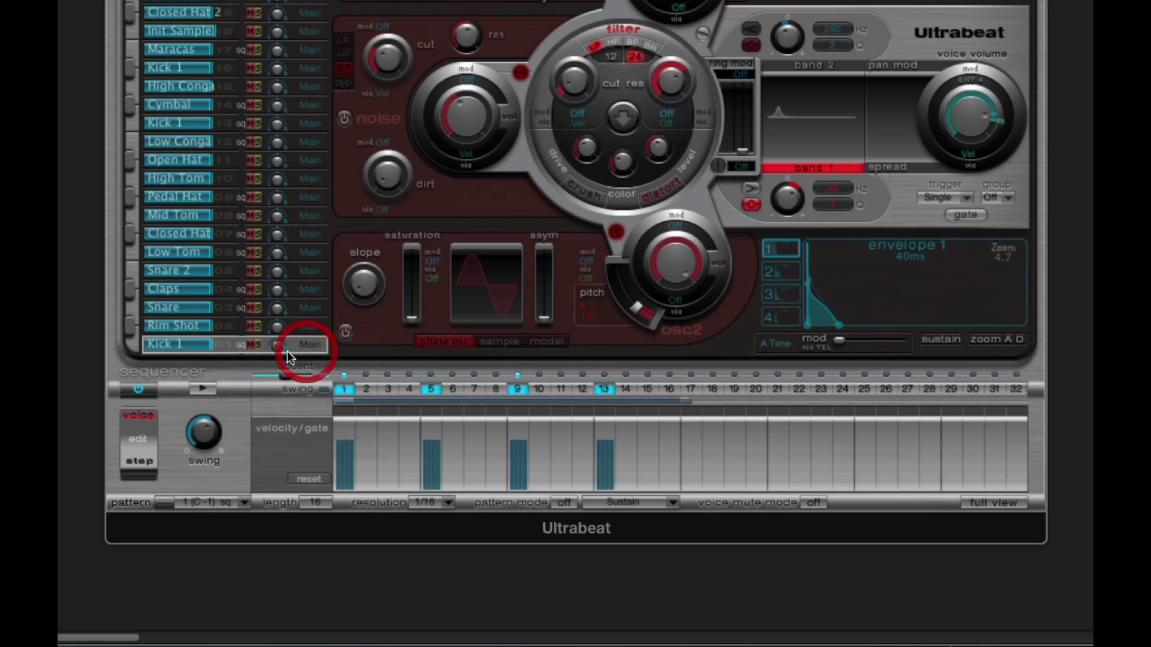
click(244, 503)
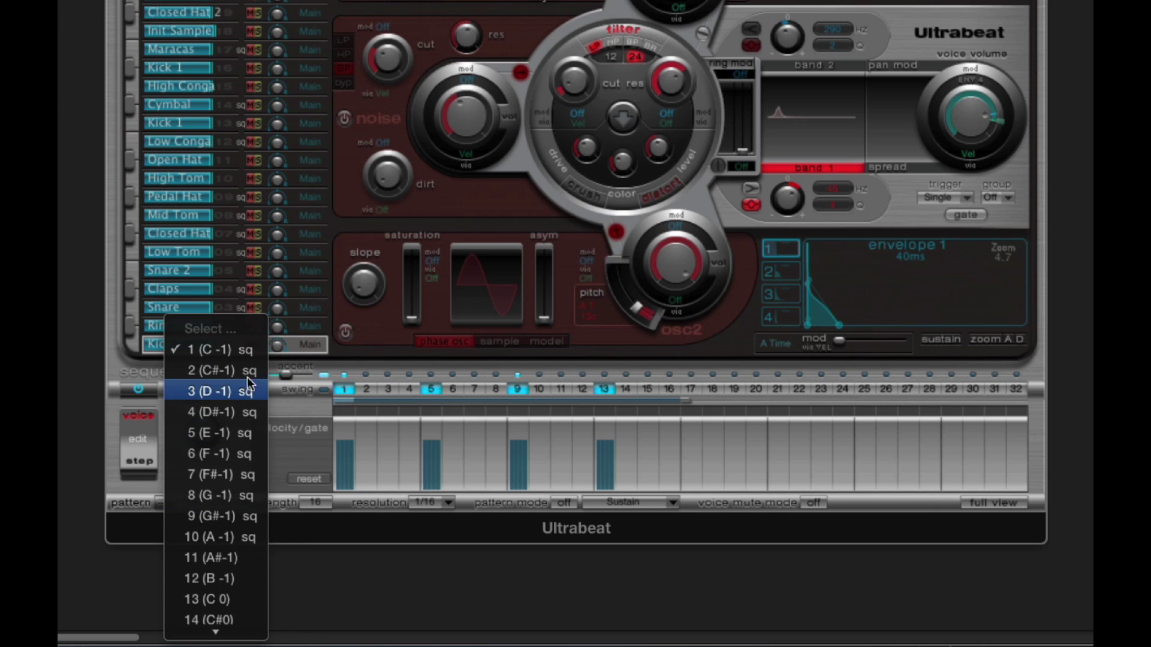
click(296, 453)
drag(589, 388, 431, 387)
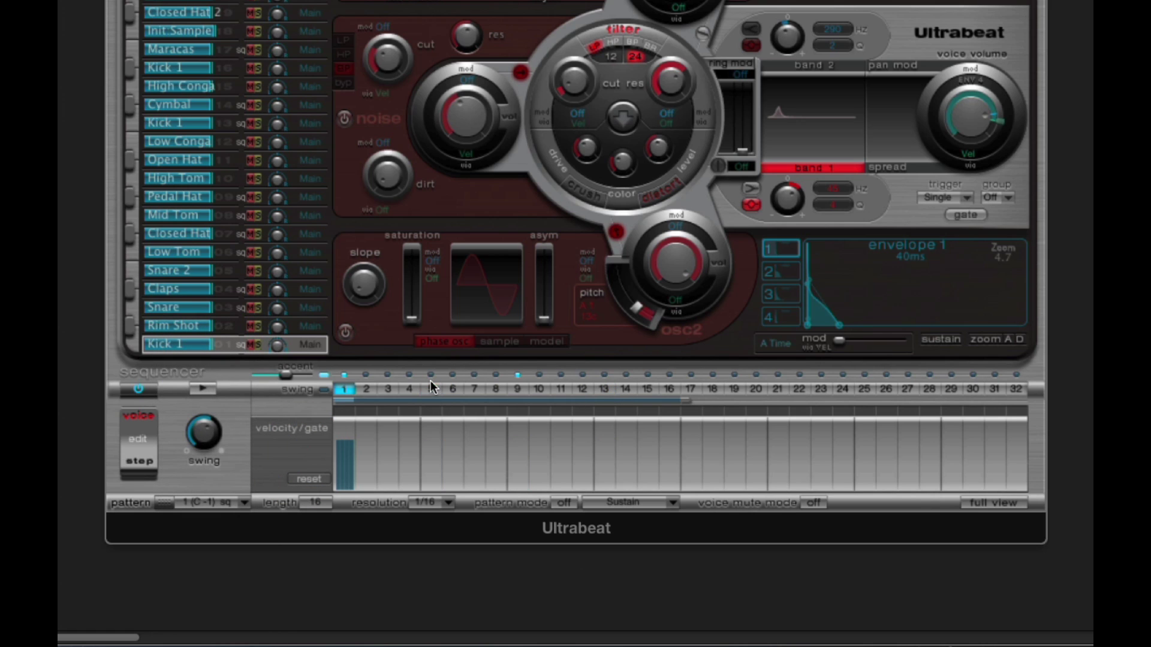
Step: Step through patterns 3, 4 and 5, giving each a three-, four- and five-step kick run
click(245, 502)
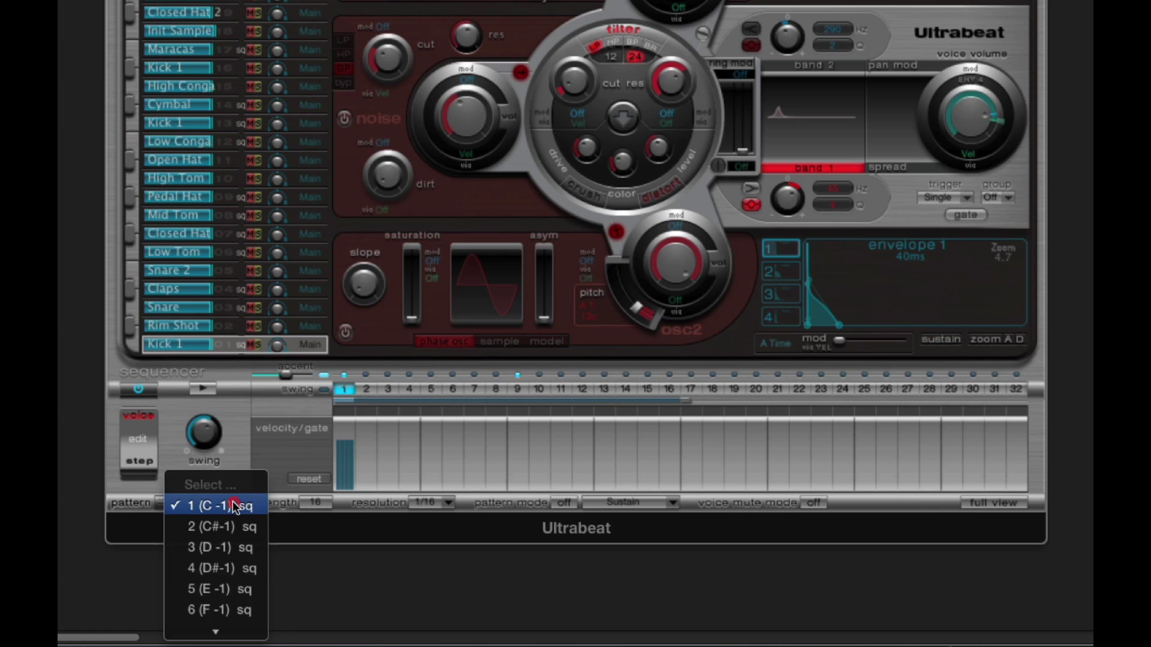
click(239, 457)
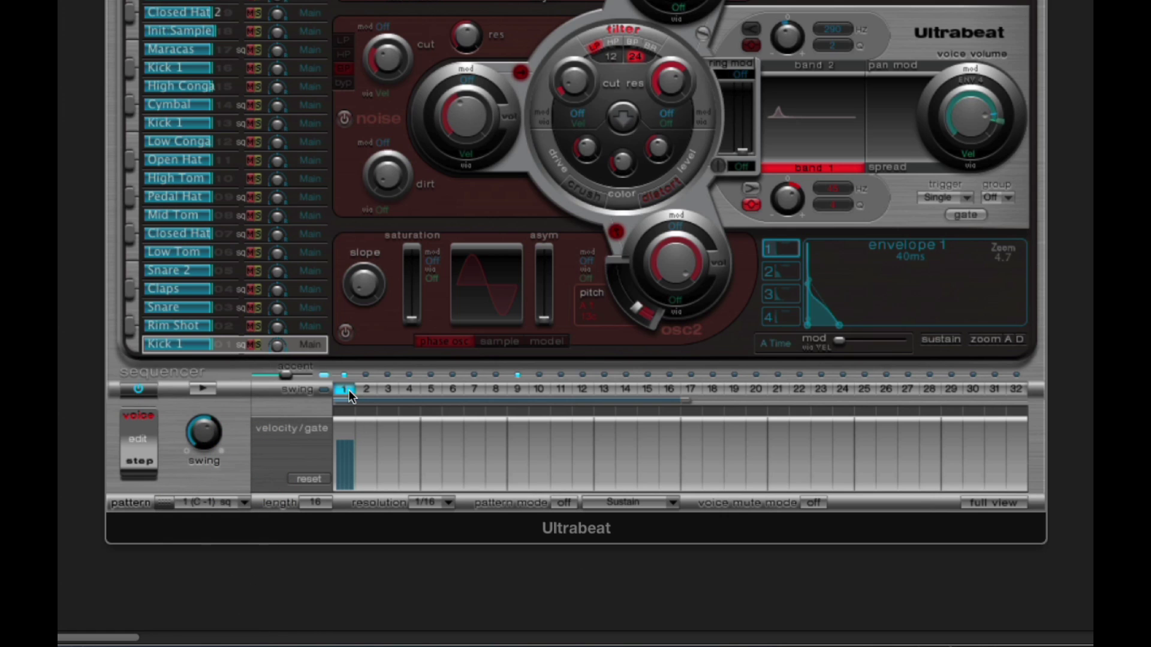
click(245, 501)
click(236, 520)
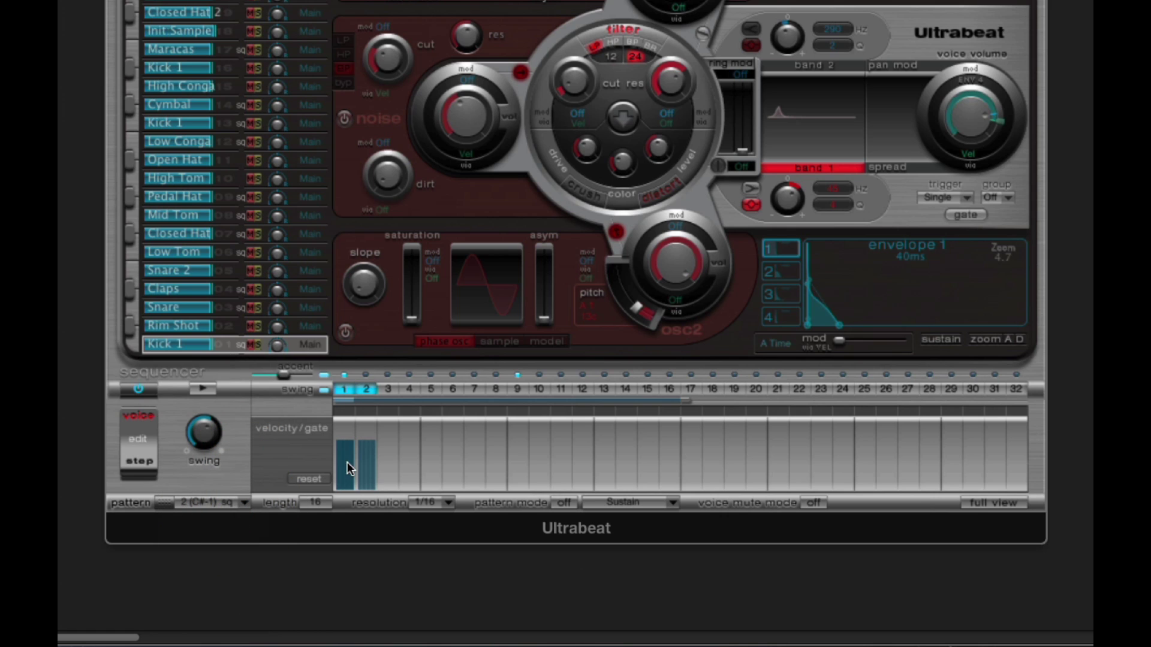
click(246, 501)
click(235, 525)
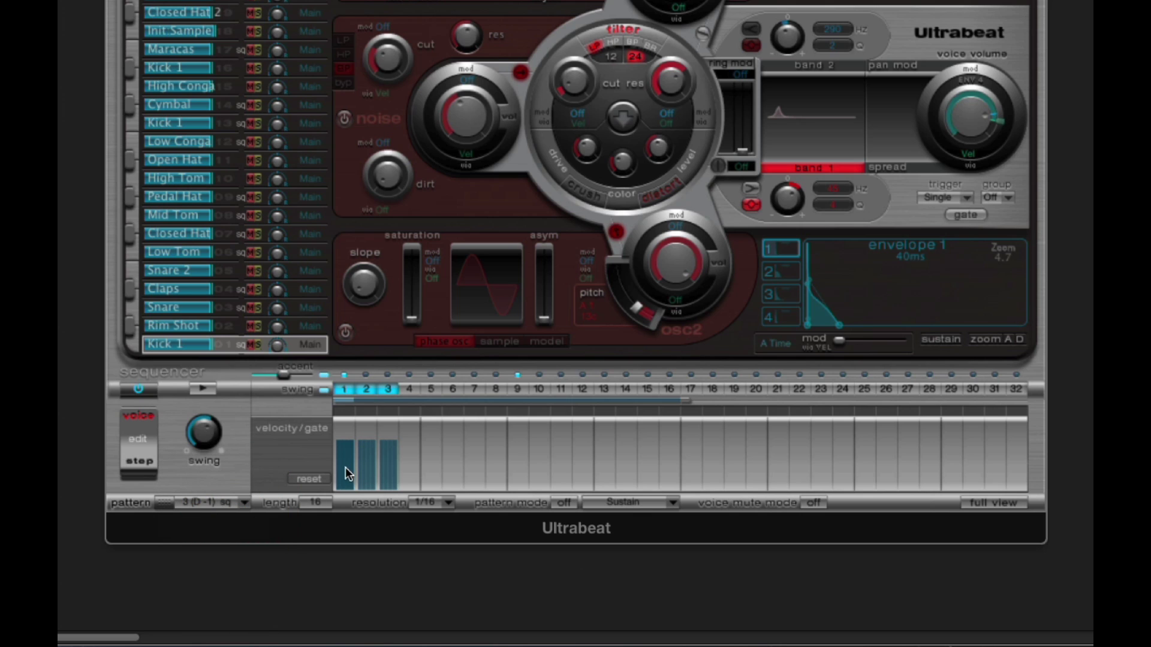
click(246, 503)
click(233, 521)
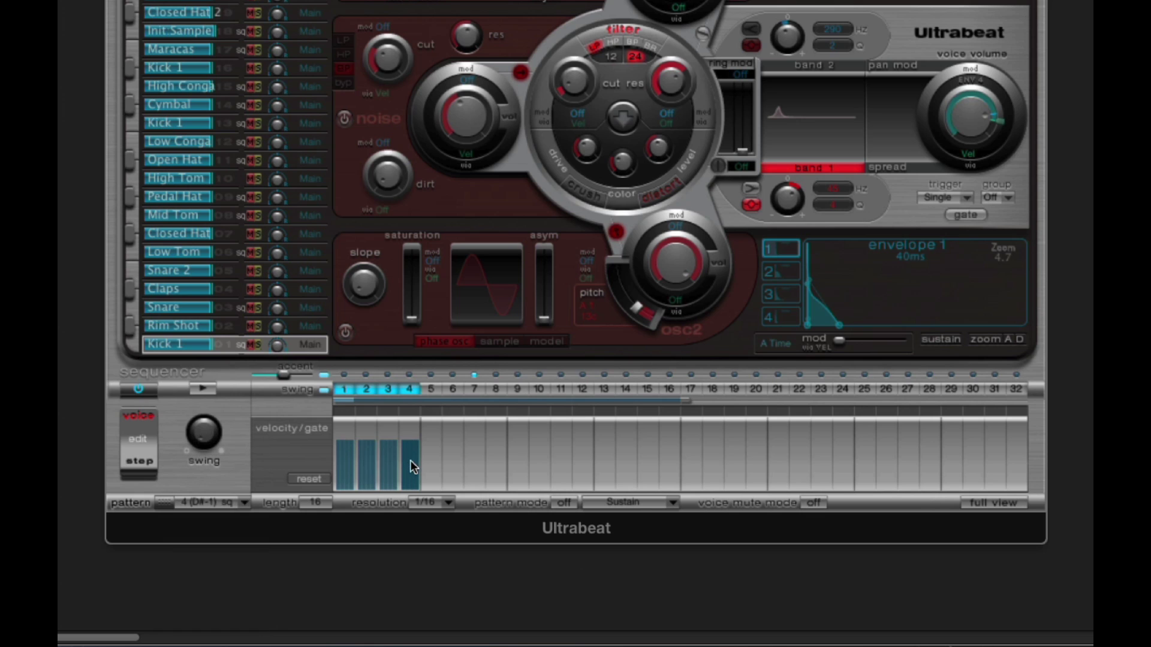
click(246, 501)
click(232, 525)
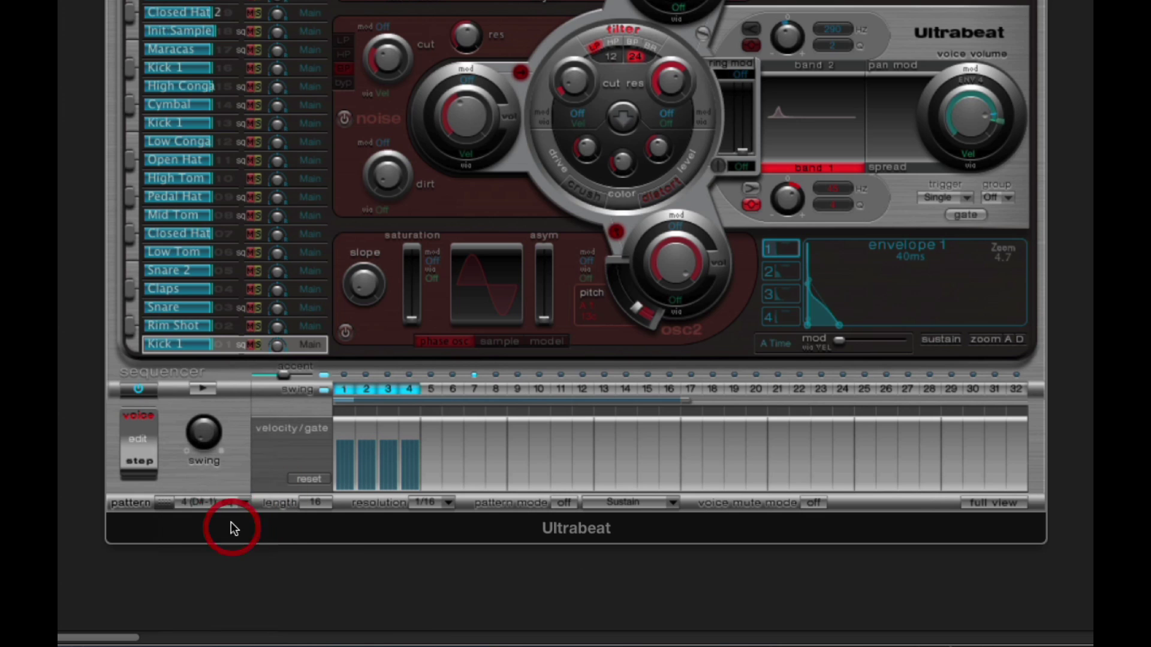
Step: Continue through patterns 6 to 10, extending the kick run one step each up to steps 1–10
click(245, 505)
click(235, 527)
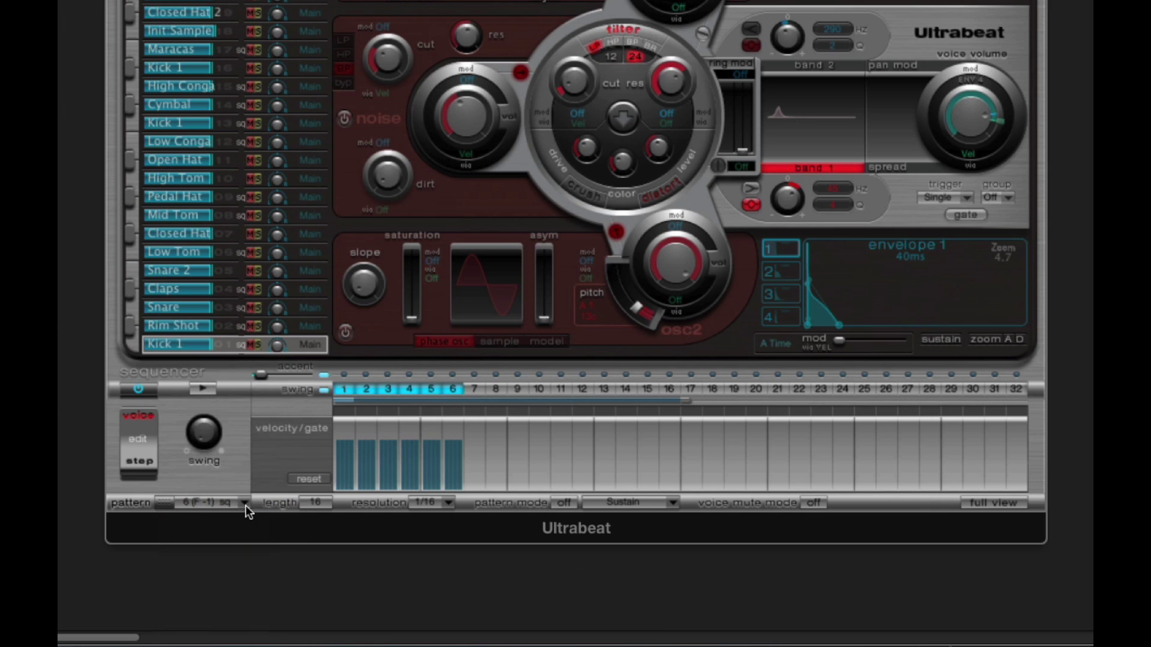
click(246, 506)
click(240, 526)
click(247, 501)
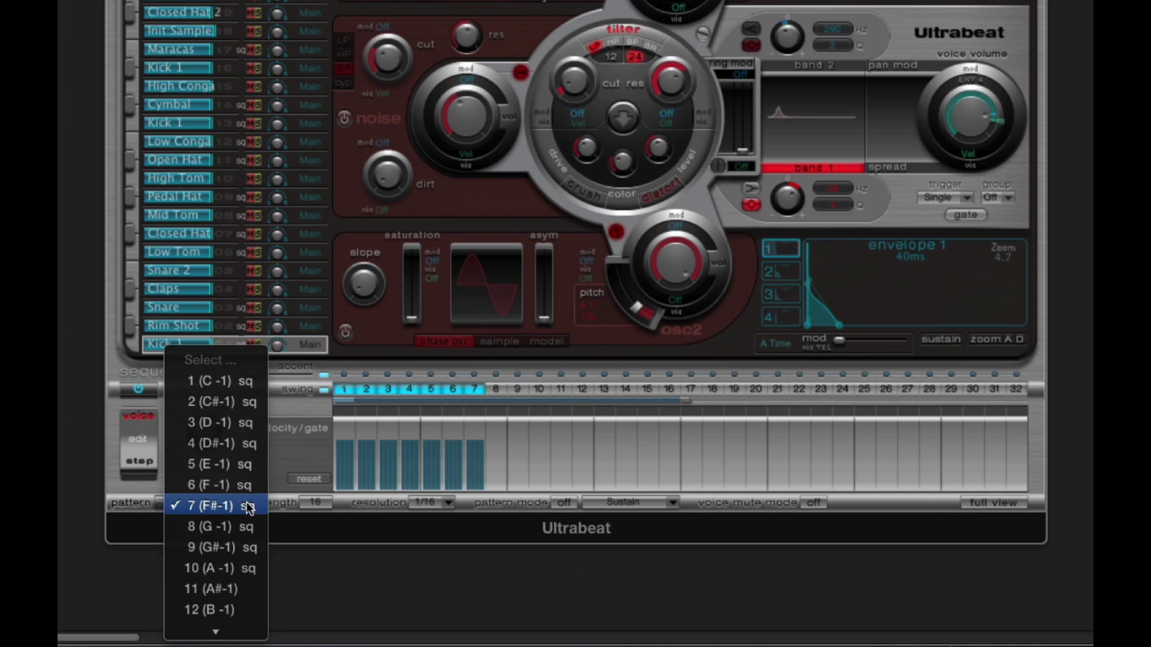
click(242, 528)
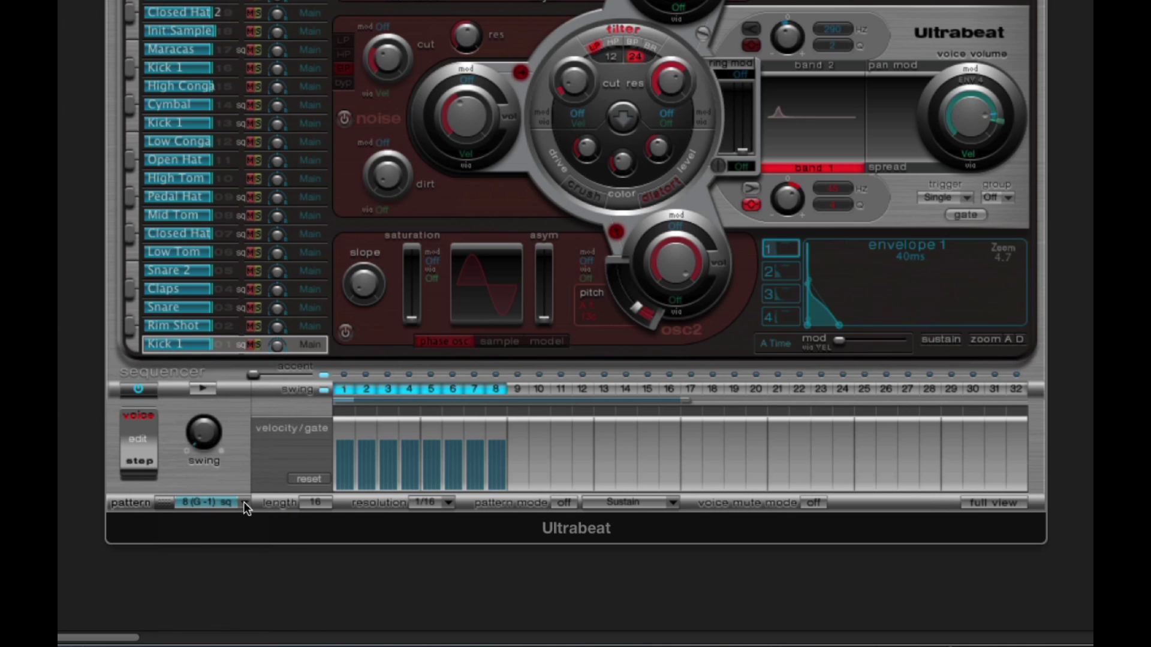
click(243, 502)
click(242, 528)
click(243, 502)
click(240, 526)
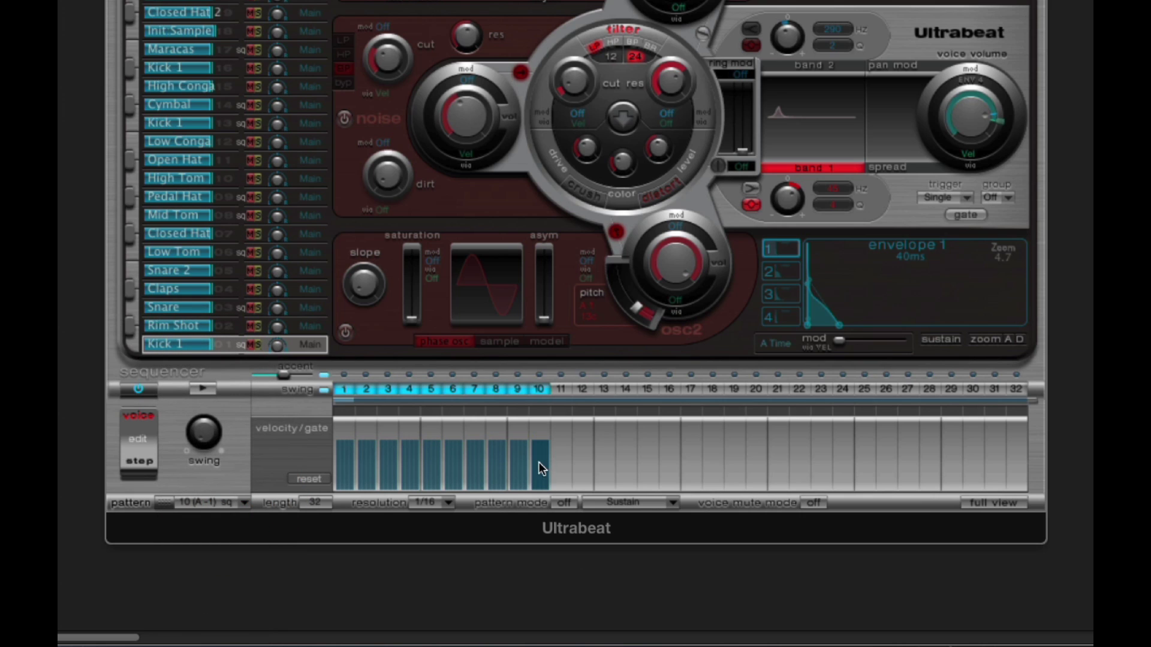
click(250, 500)
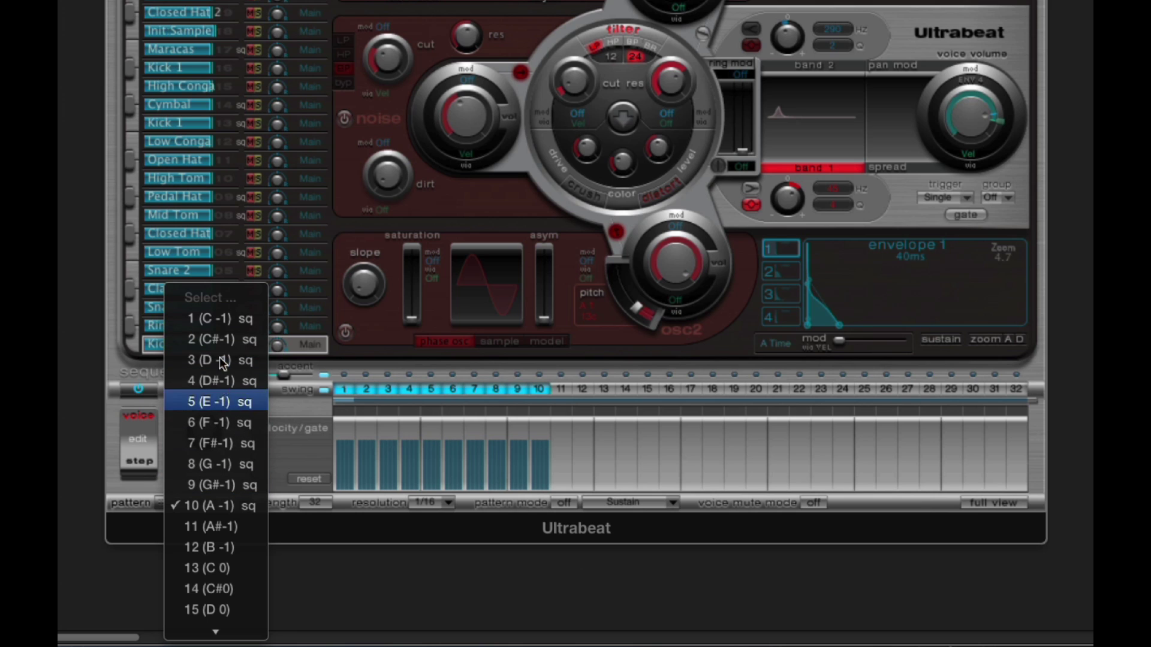
Step: Return to pattern 1 and copy Kick 1 with Copy (Voice & Seq)
click(224, 321)
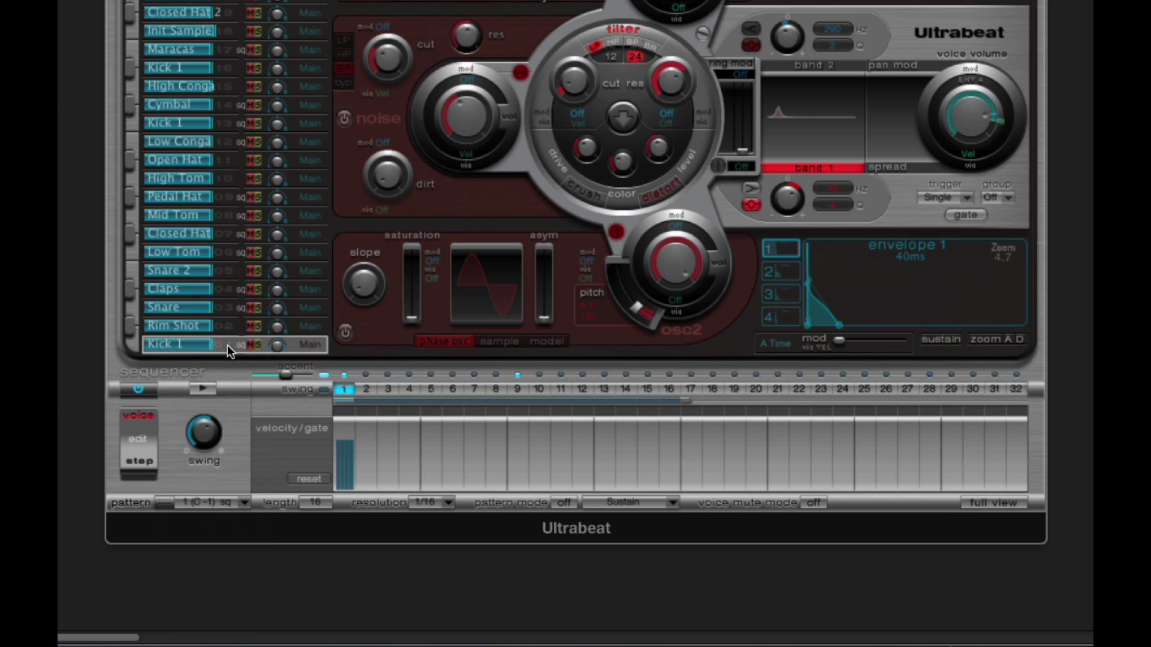
right_click(228, 344)
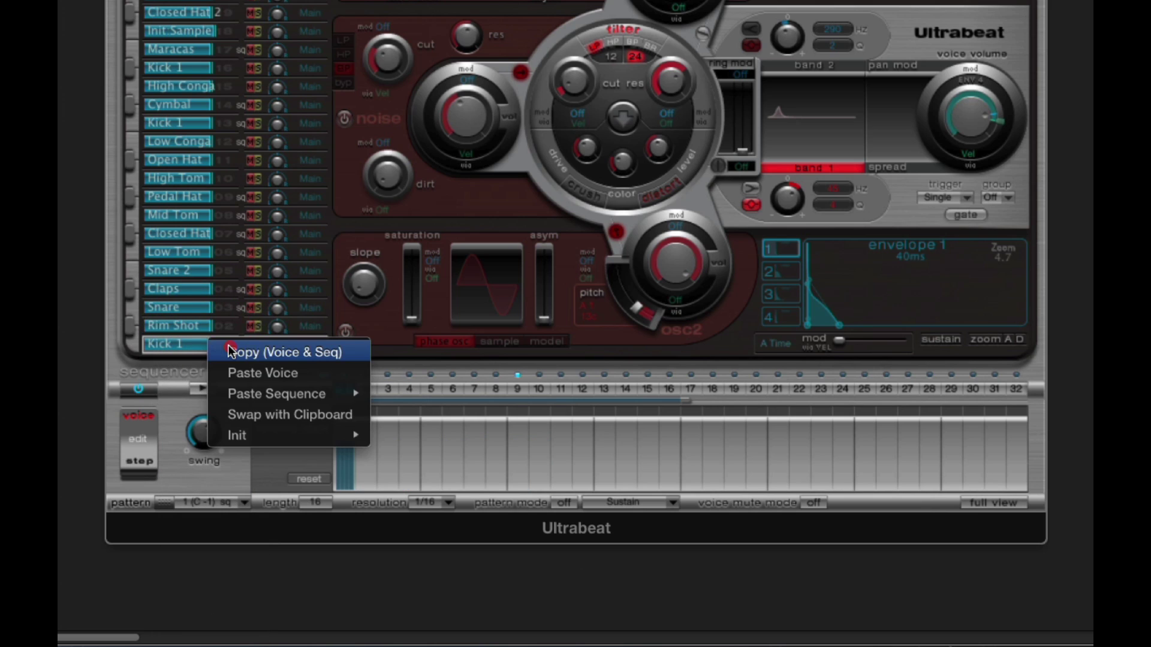
click(319, 355)
click(240, 503)
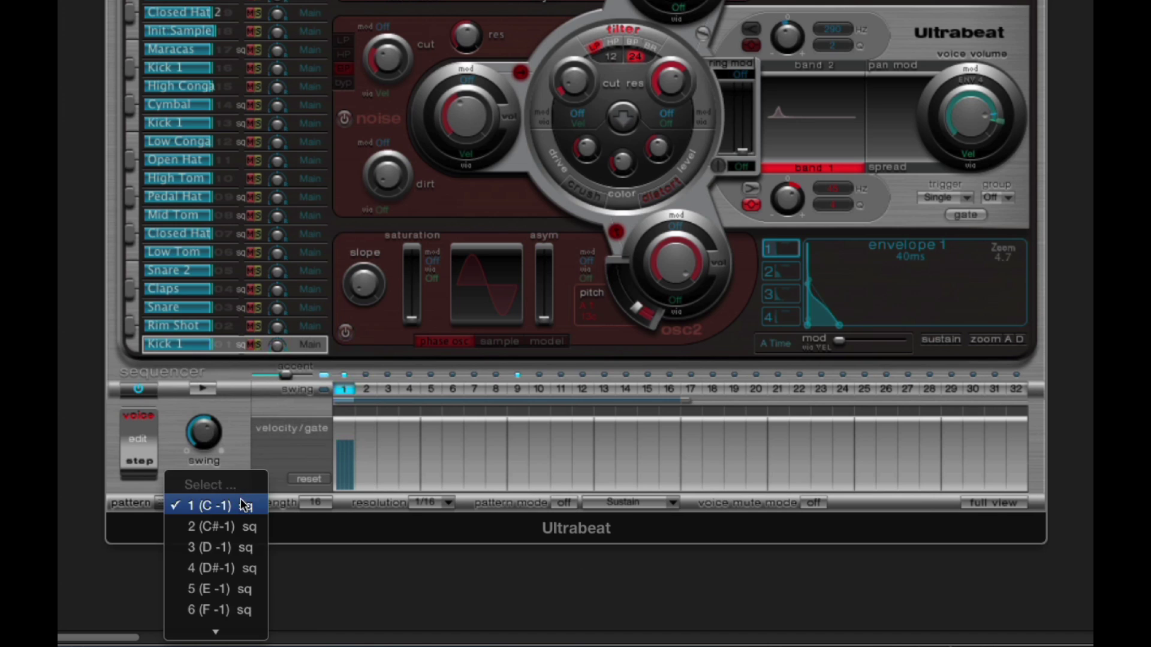
mouse_move(236, 632)
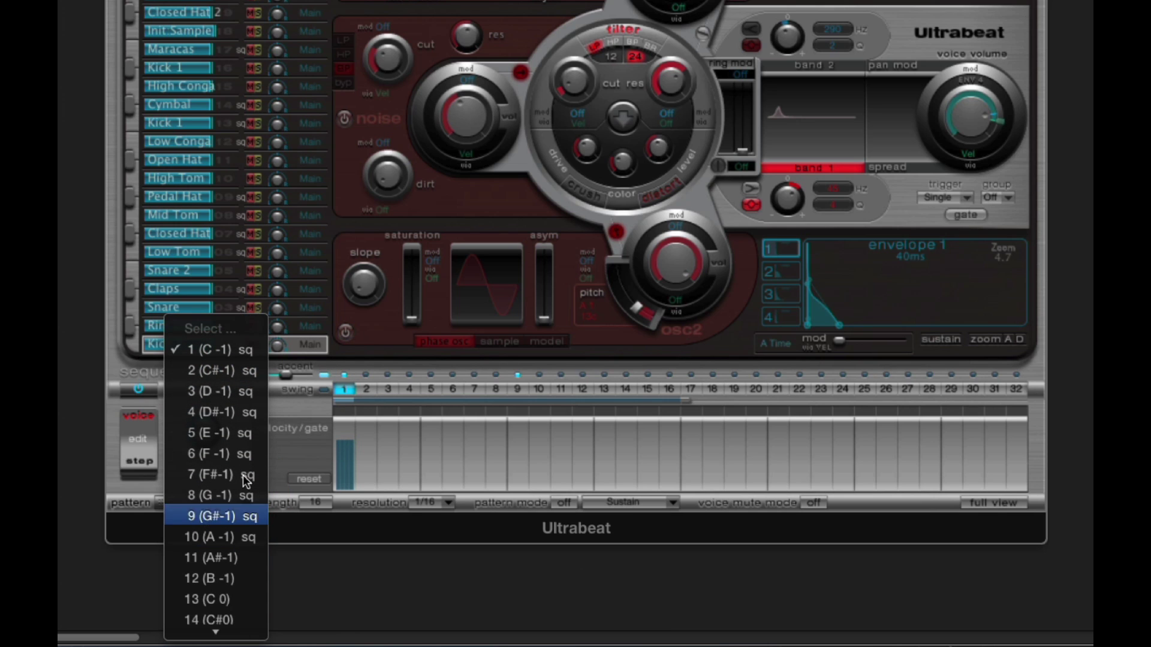
click(291, 454)
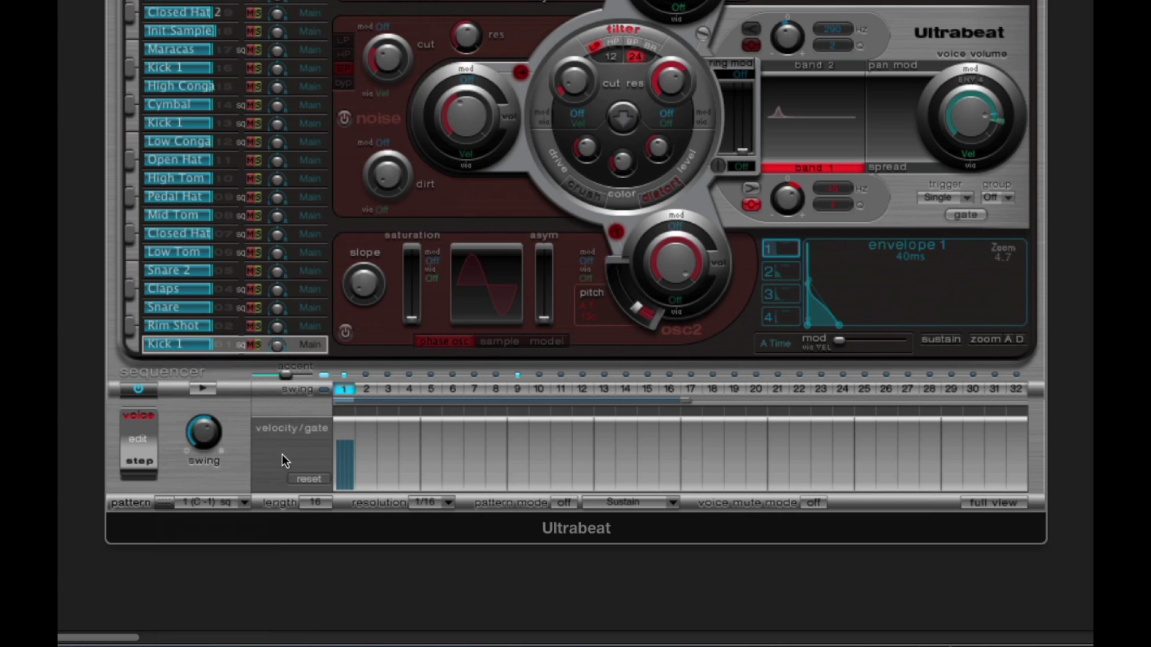
Step: Select Init Sample and browse its Paste Sequence choices without pasting anything
click(227, 33)
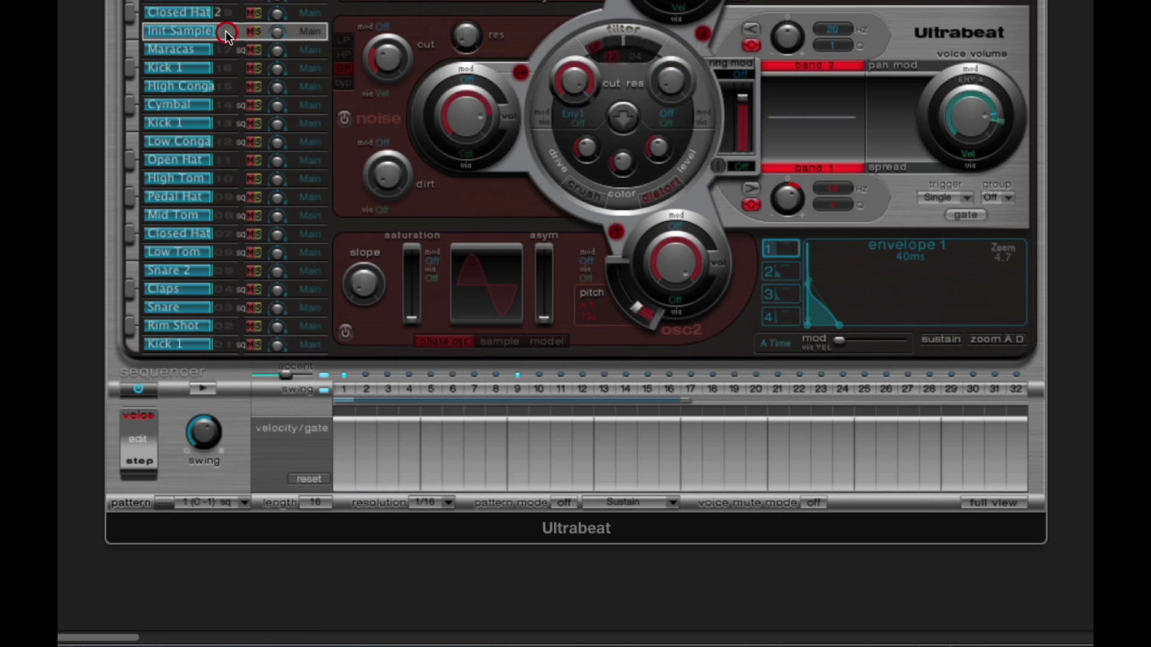
right_click(232, 31)
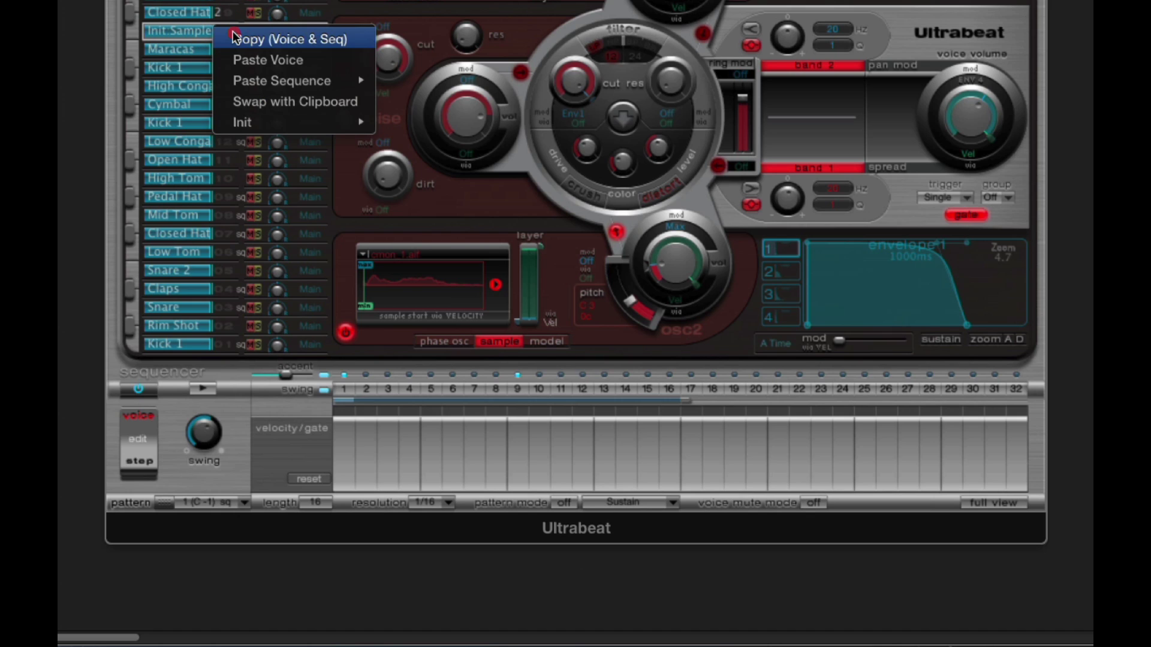
mouse_move(262, 85)
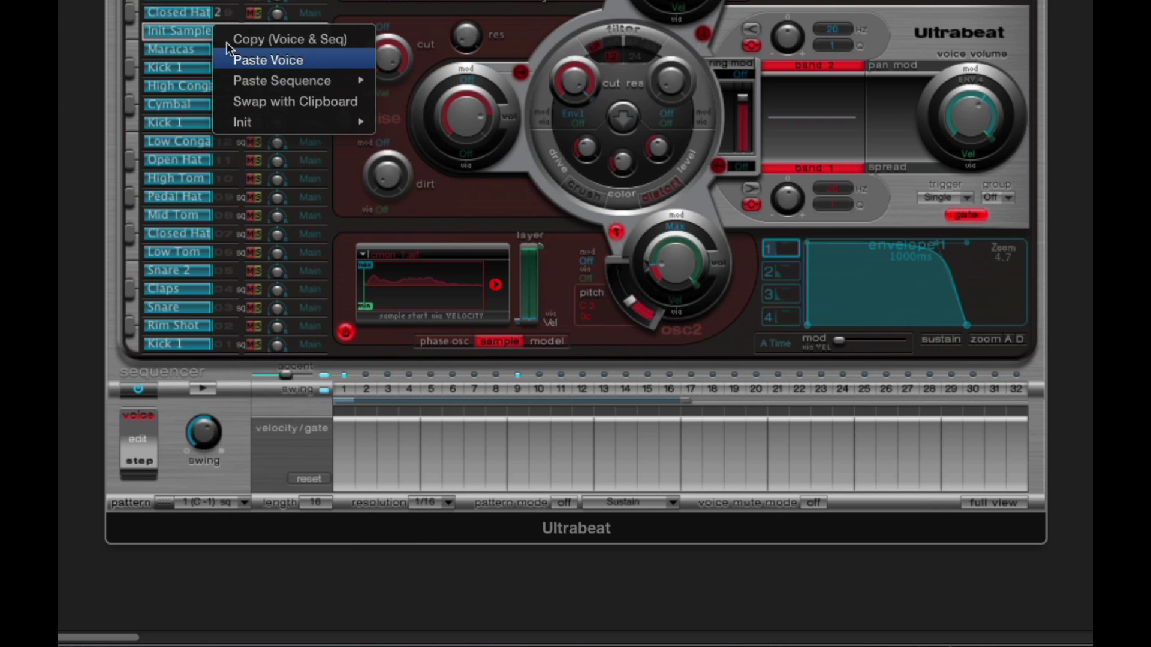
key(Escape)
click(199, 30)
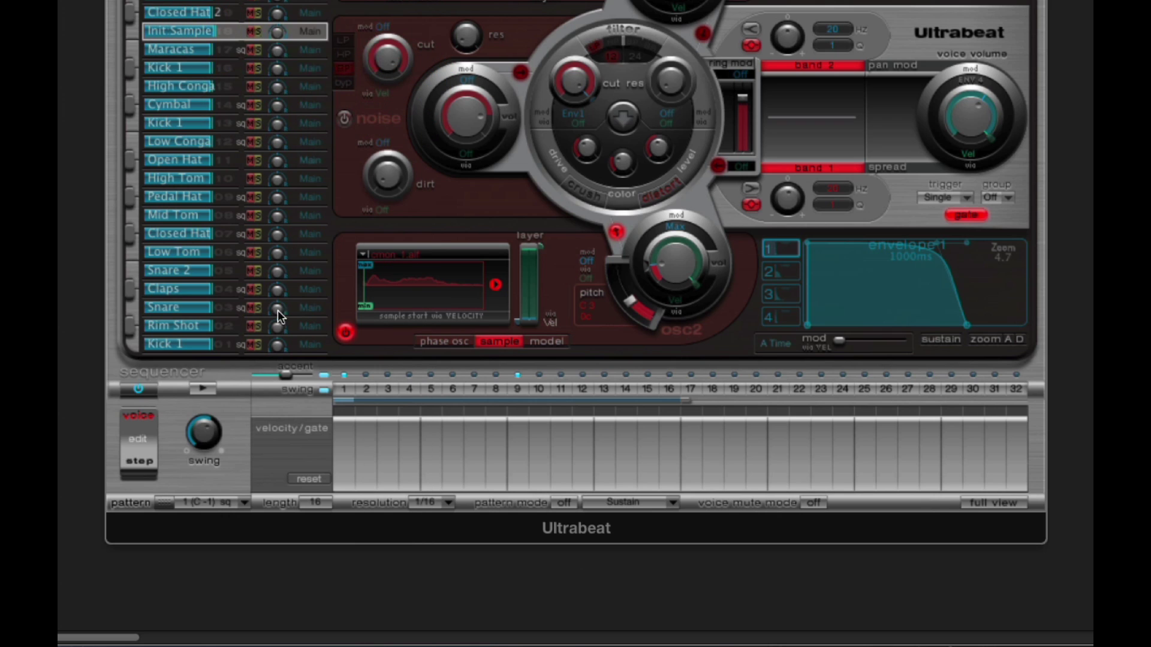
click(238, 501)
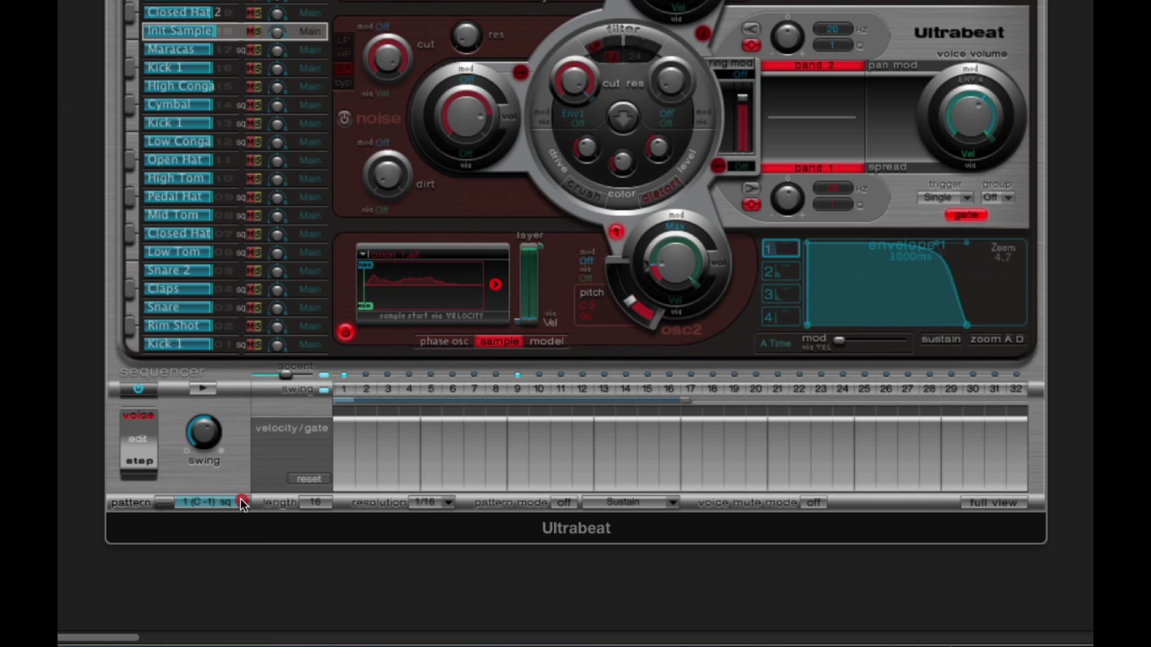
click(243, 458)
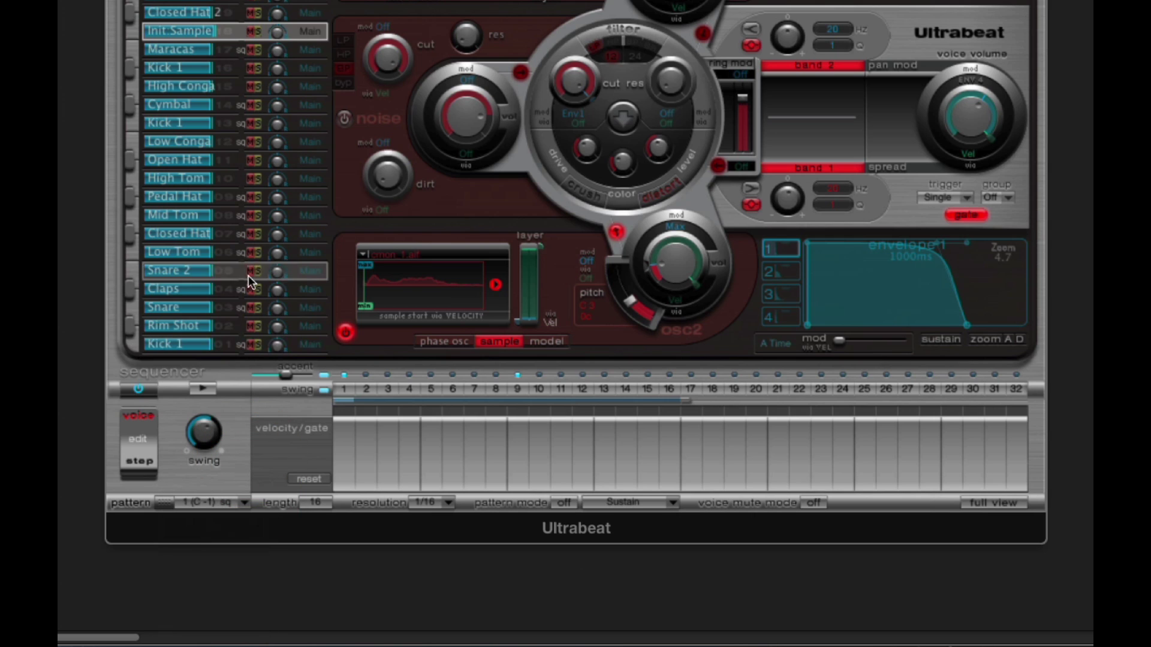
right_click(235, 34)
click(273, 85)
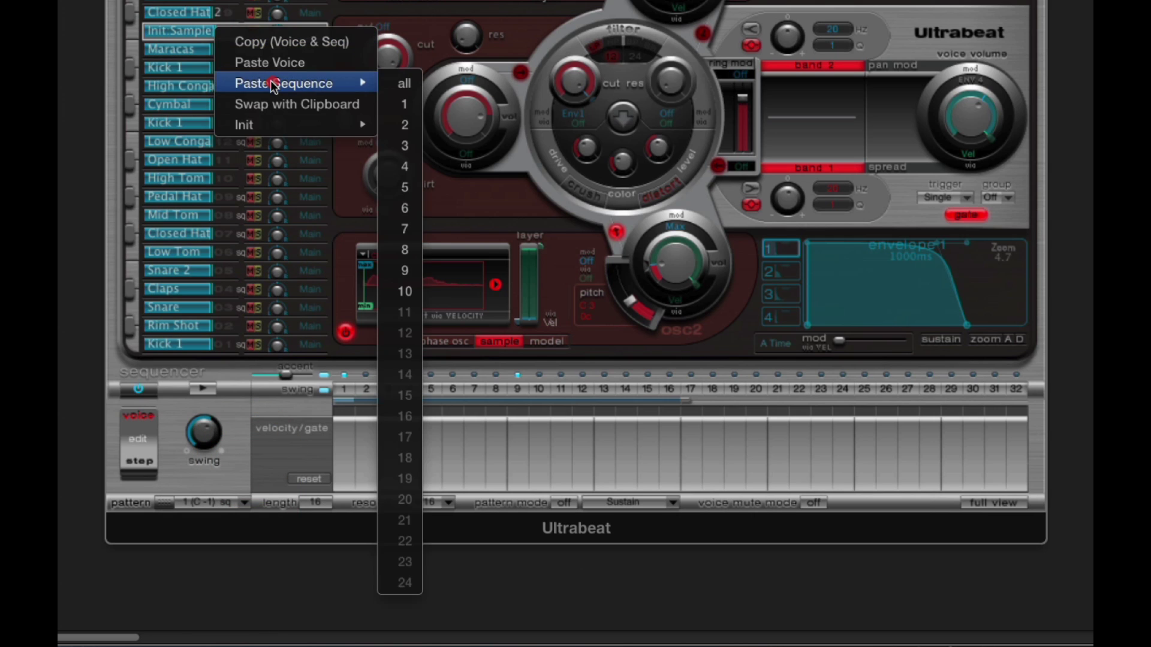
click(196, 45)
Step: Paste the copied kick sequence onto Init Sample as sequence 8
right_click(231, 32)
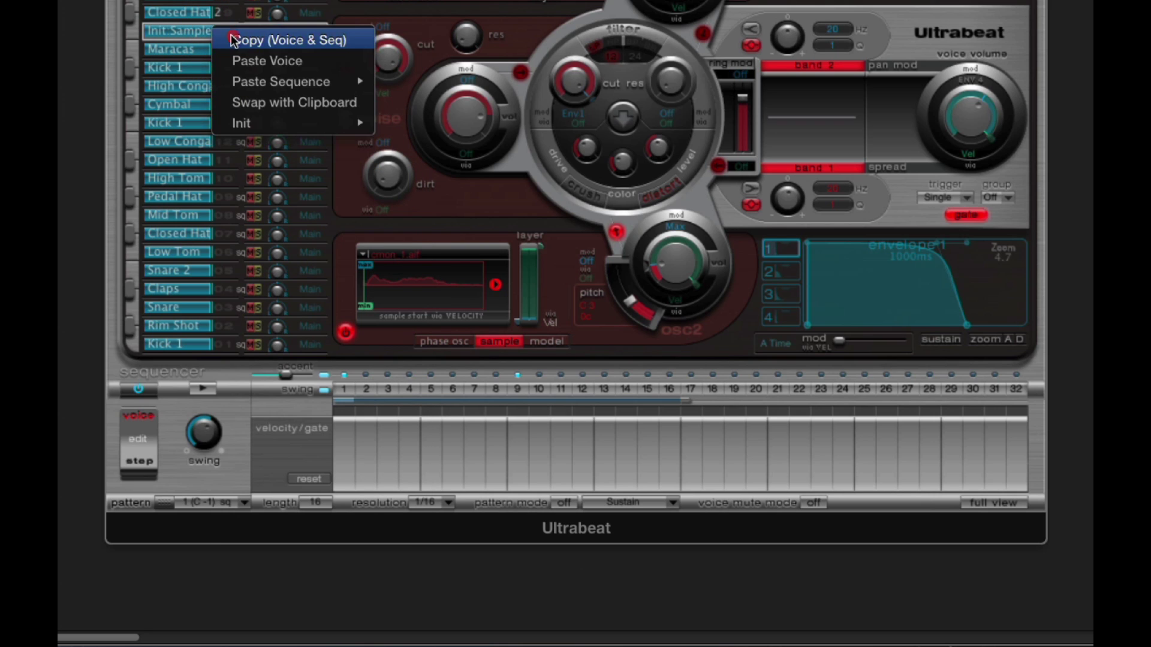
mouse_move(282, 82)
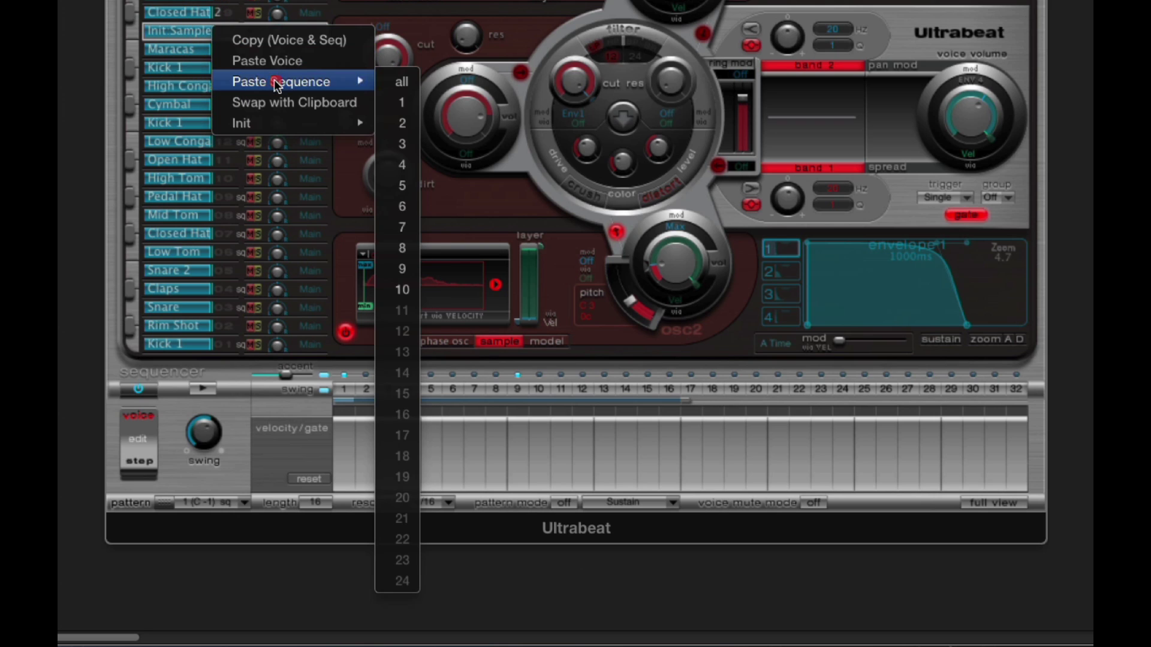
click(406, 252)
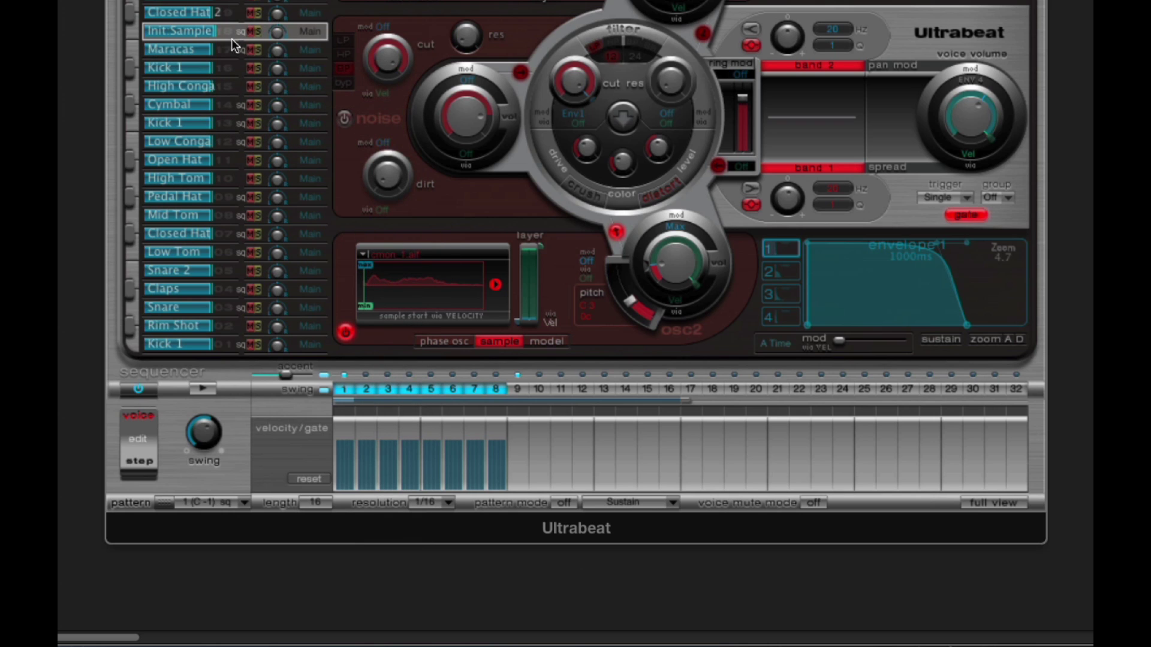
click(243, 503)
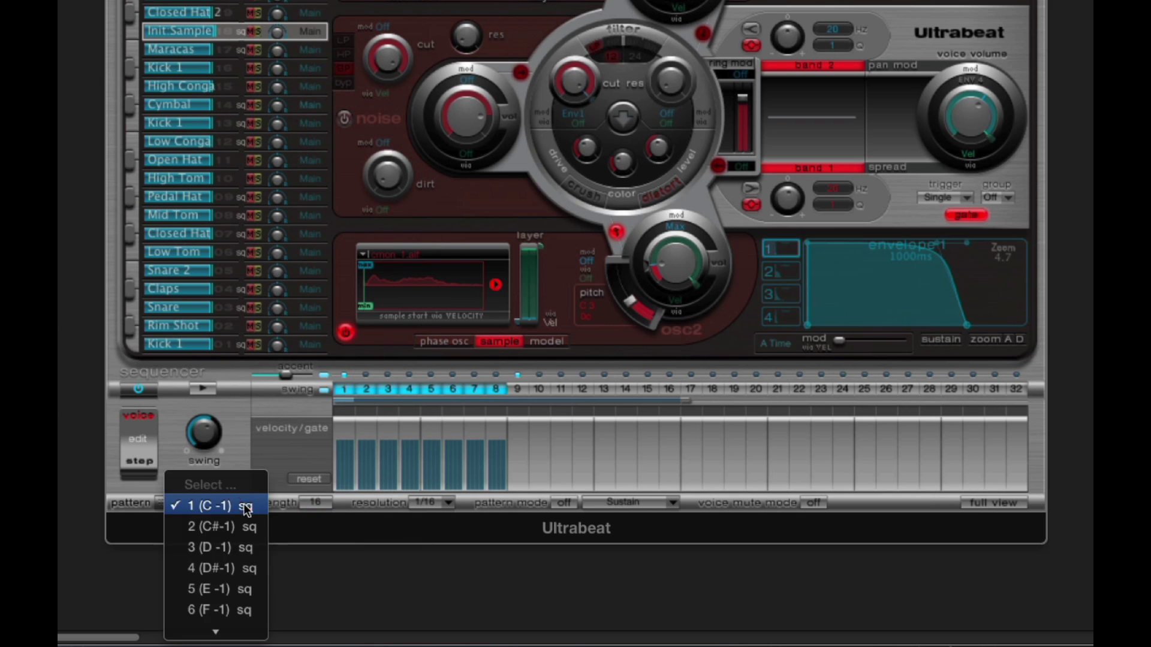
click(248, 461)
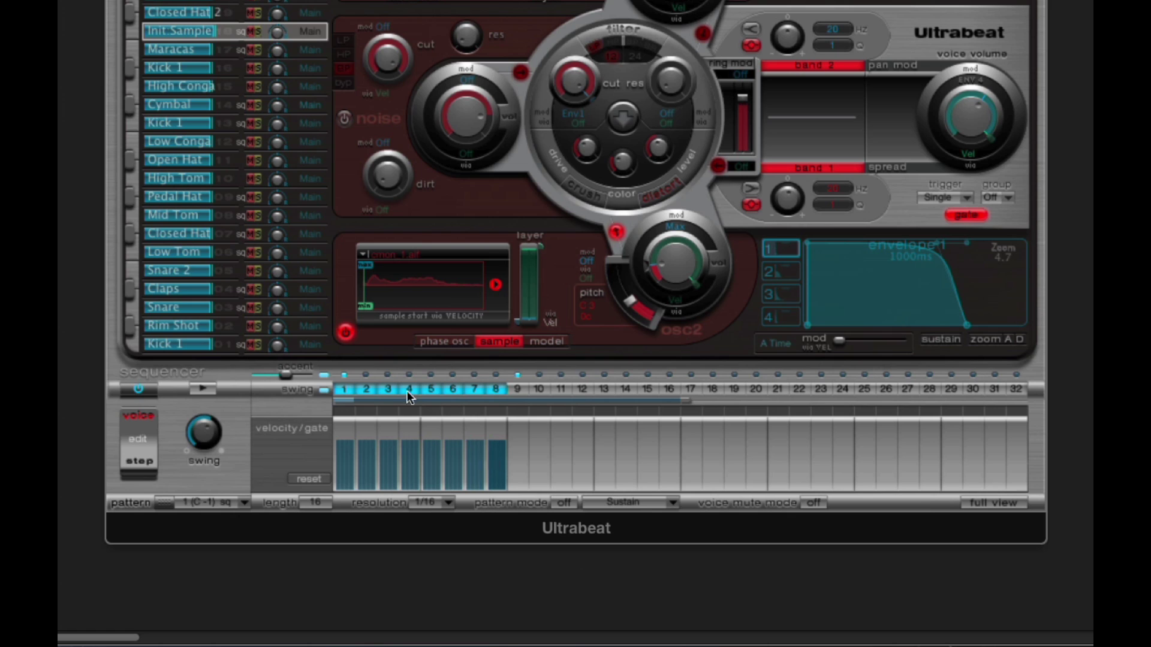
Step: Paste the kick sequence again as sequence 3, giving hits on steps 1–3
mouse_move(290, 80)
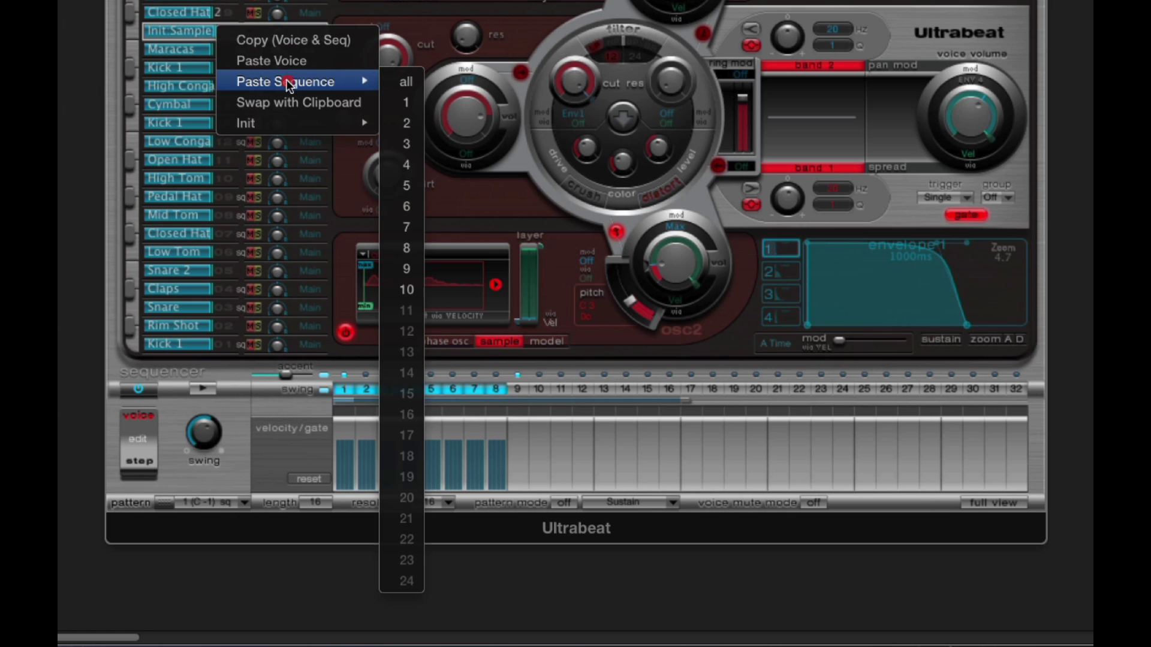
click(408, 145)
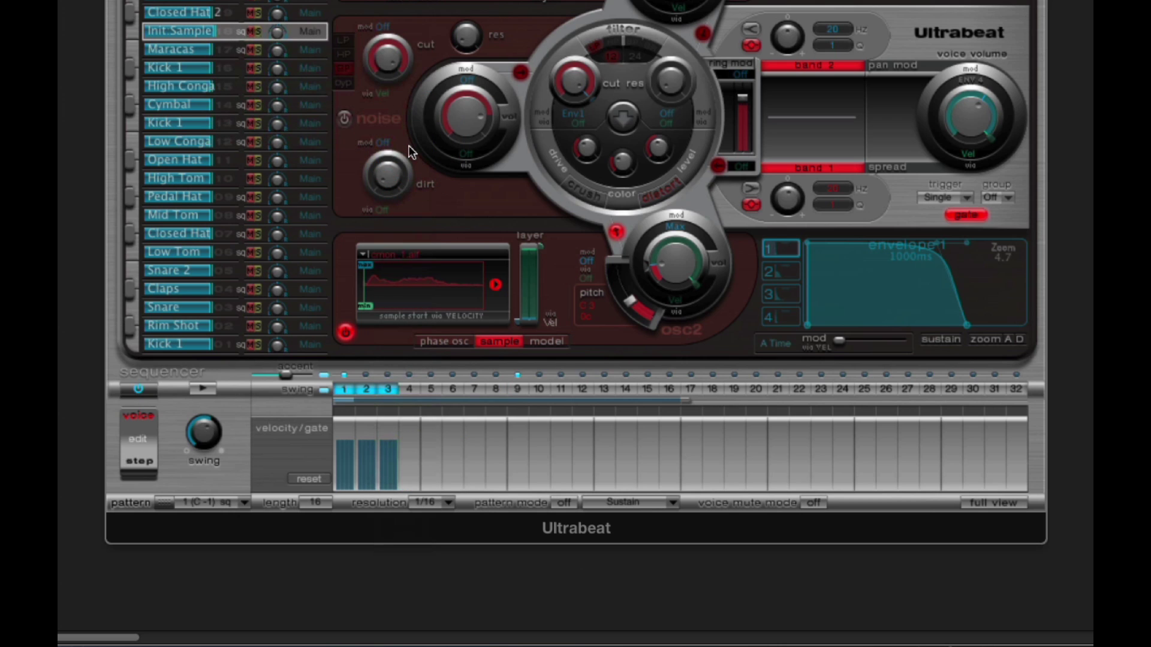
click(232, 503)
click(242, 467)
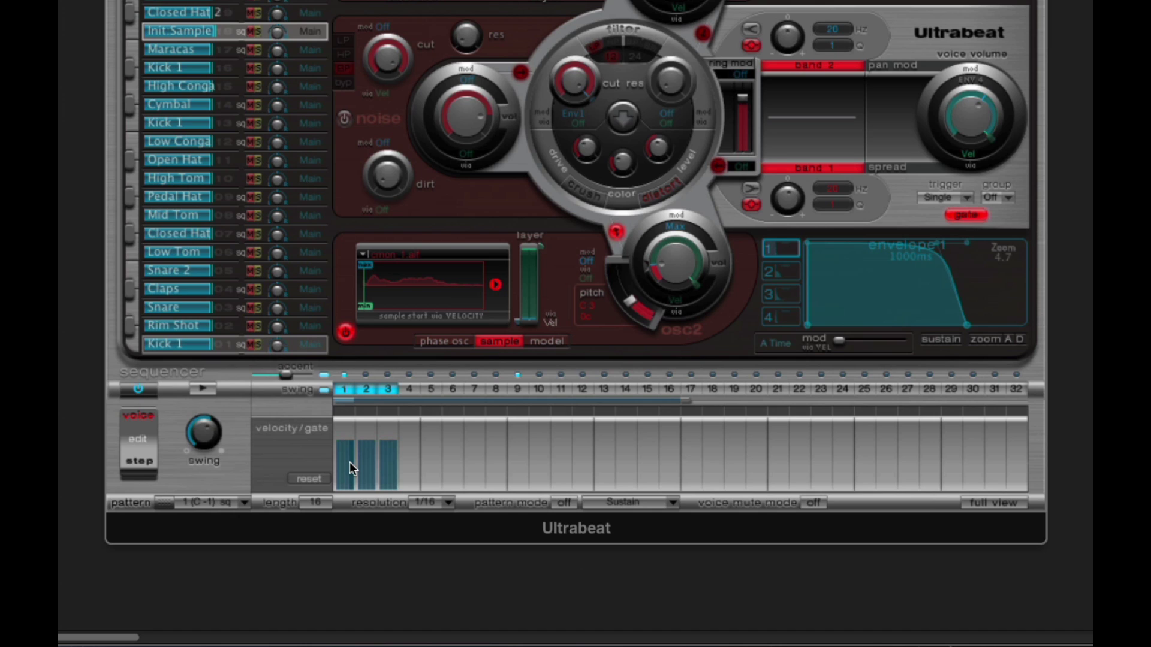
Step: Paste the whole copied sequence onto Init Sample via Paste Sequence
right_click(239, 31)
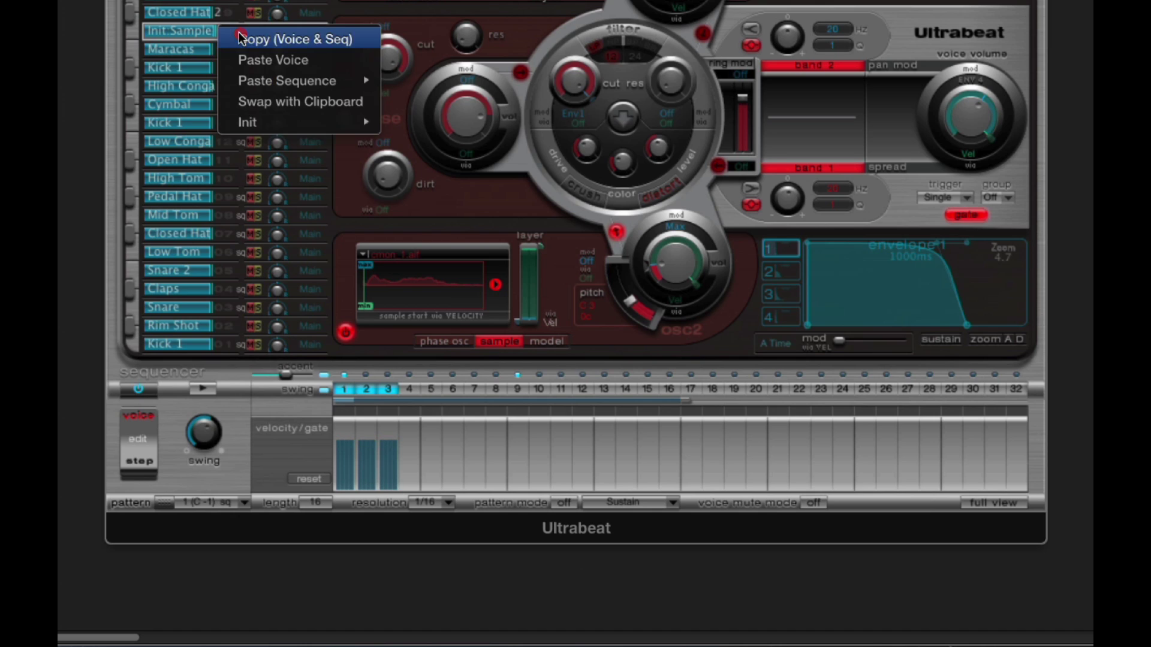
mouse_move(298, 82)
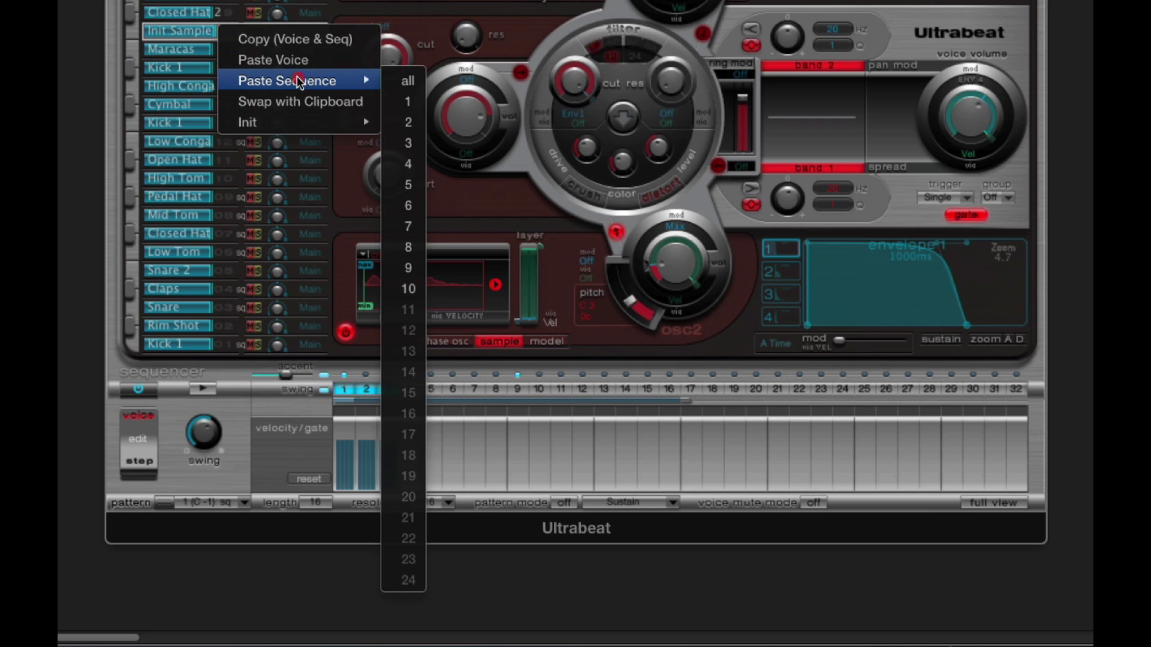
click(407, 84)
click(244, 503)
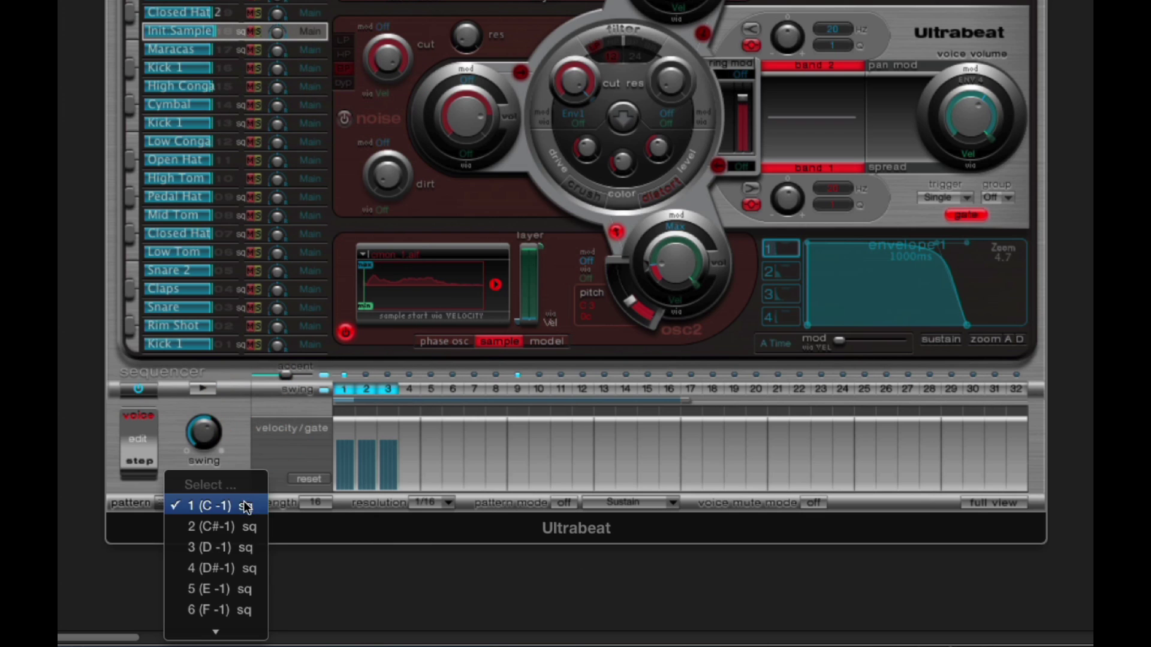
mouse_move(235, 628)
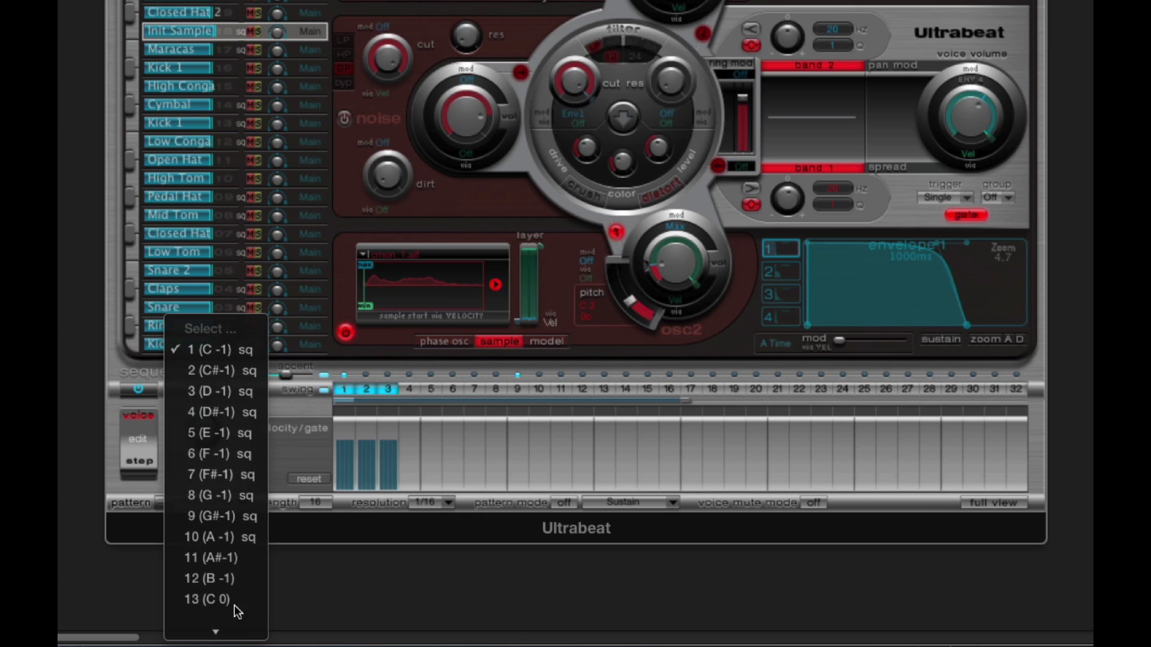
click(284, 426)
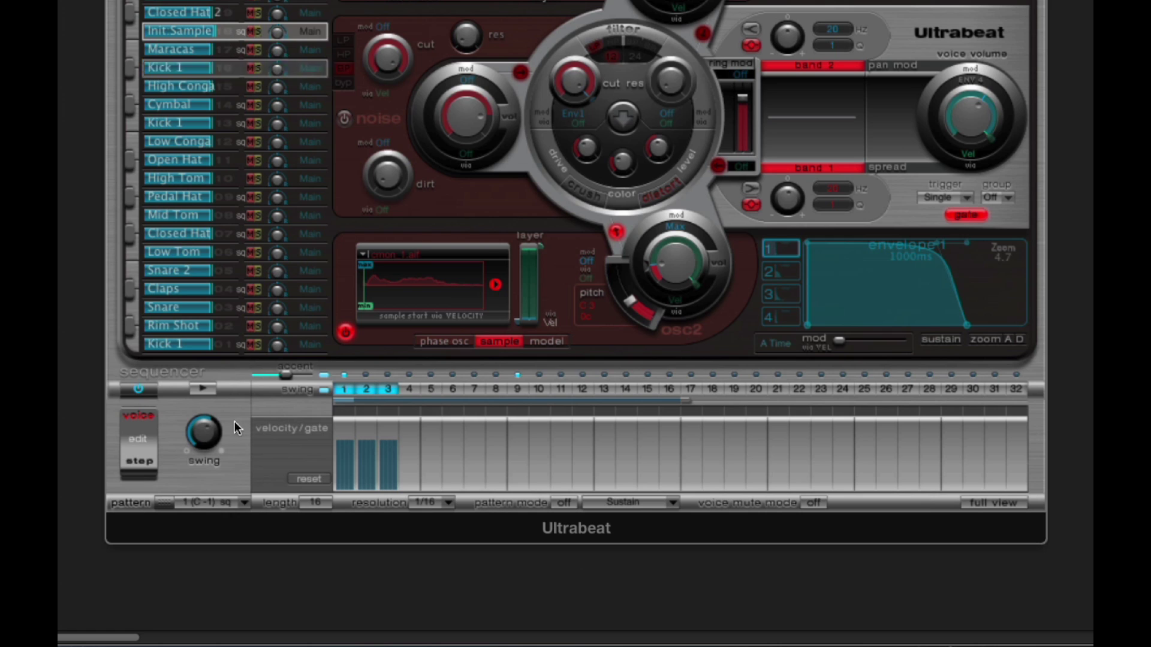
Step: Keep pattern 1 and paste the copied sequence into it, leaving a single hit on step 1
click(241, 503)
click(256, 444)
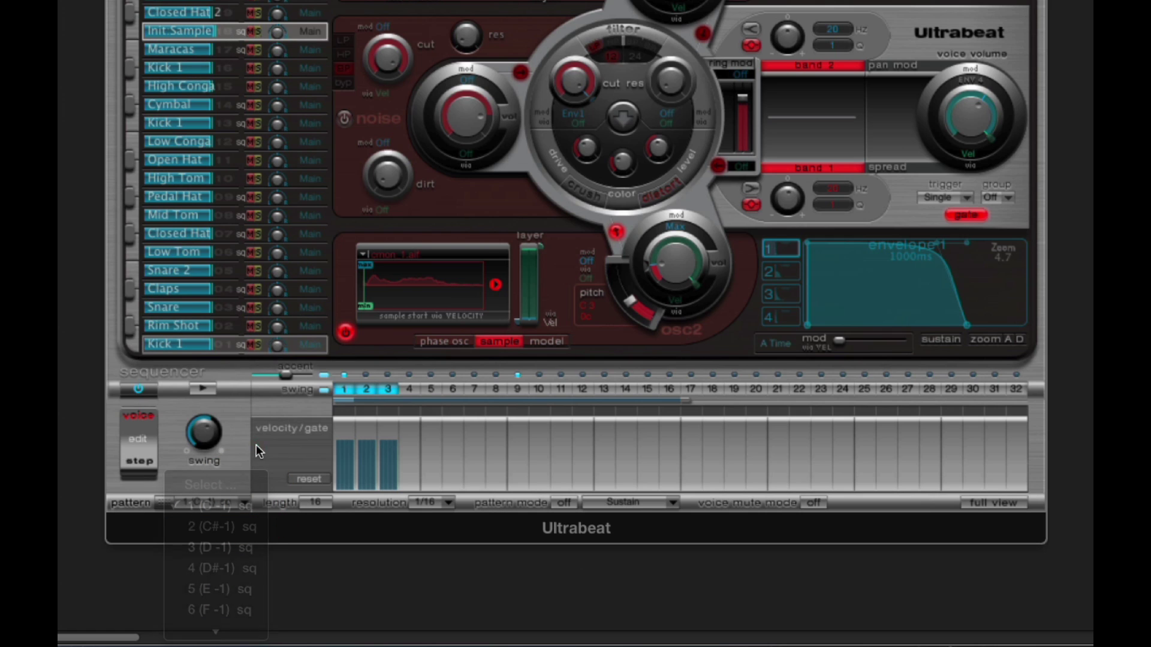
right_click(232, 29)
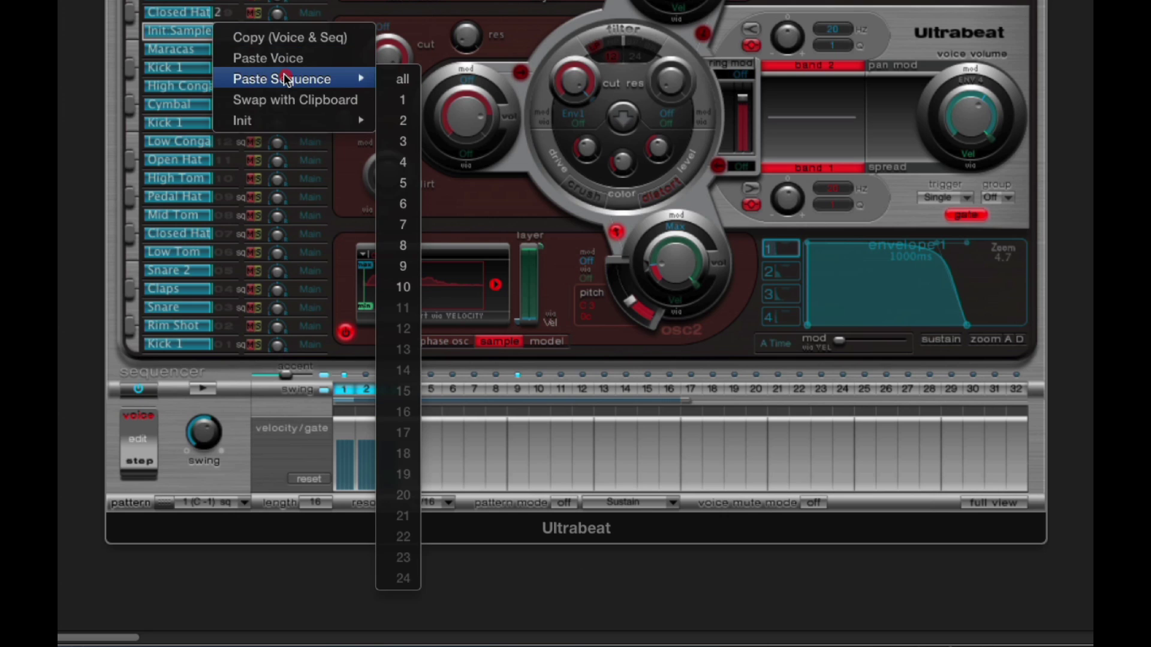
click(393, 83)
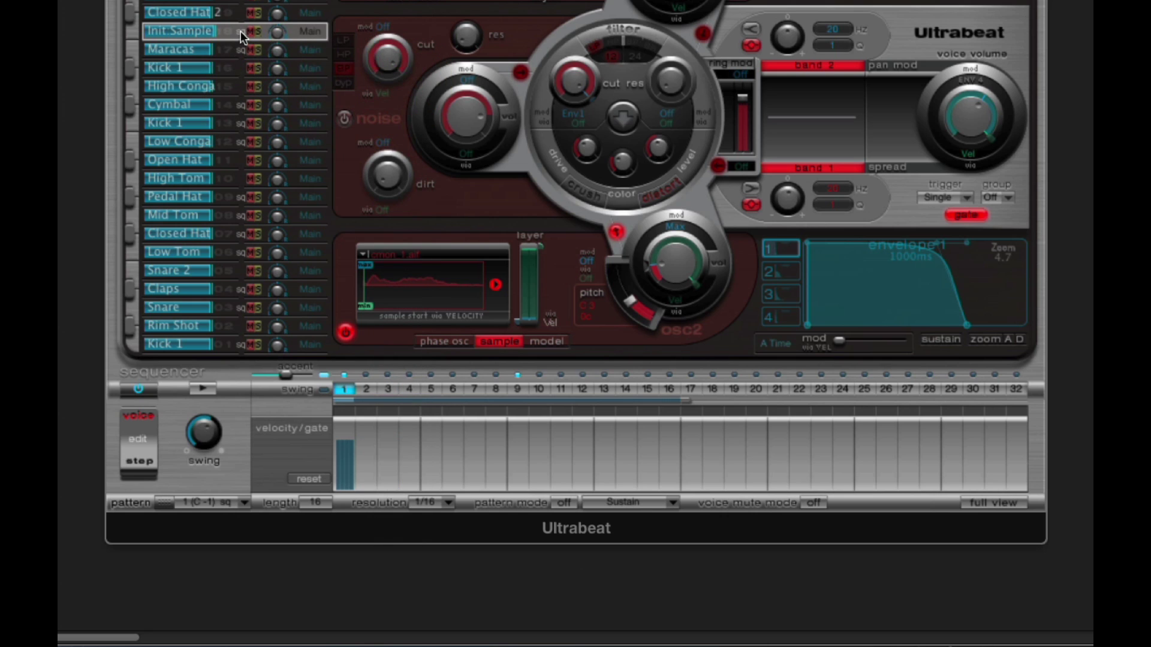
Step: Check patterns 2, 3, 4 and 5 in turn for their growing kick runs
click(252, 504)
click(225, 527)
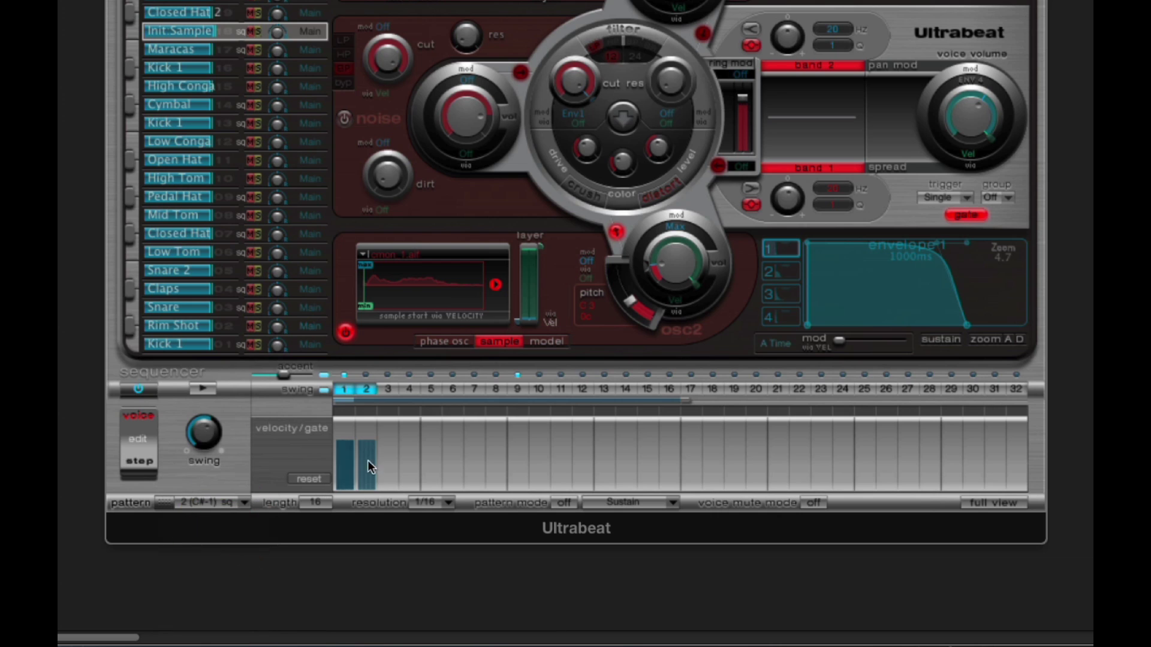
click(237, 503)
click(226, 525)
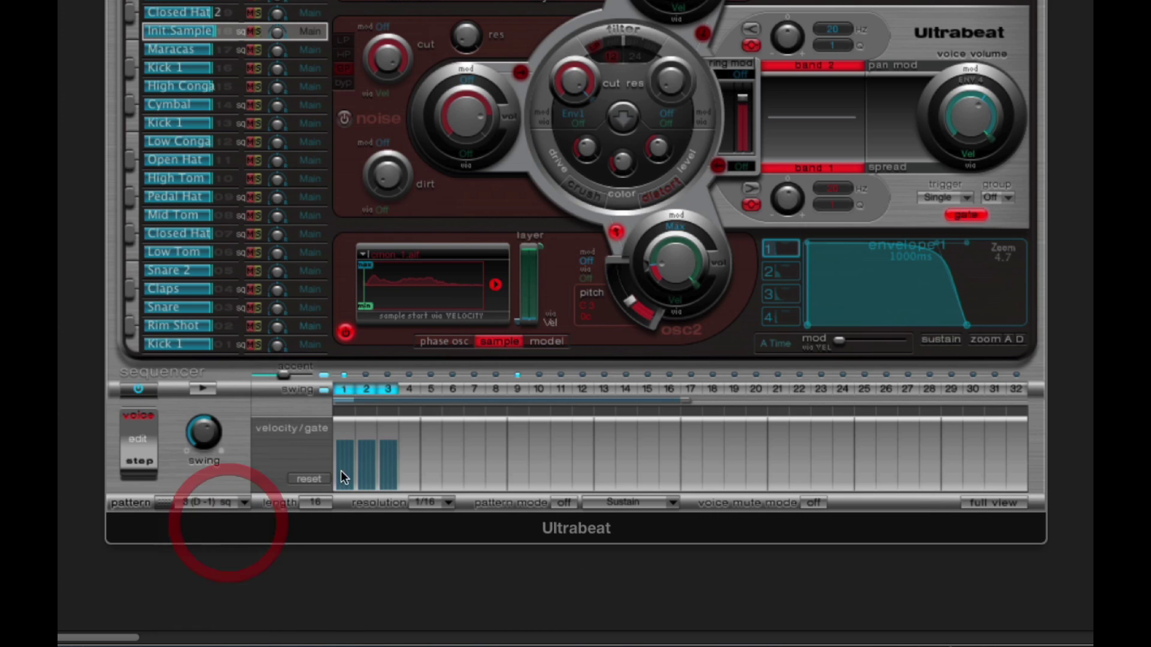
click(245, 503)
click(236, 531)
click(255, 505)
click(237, 526)
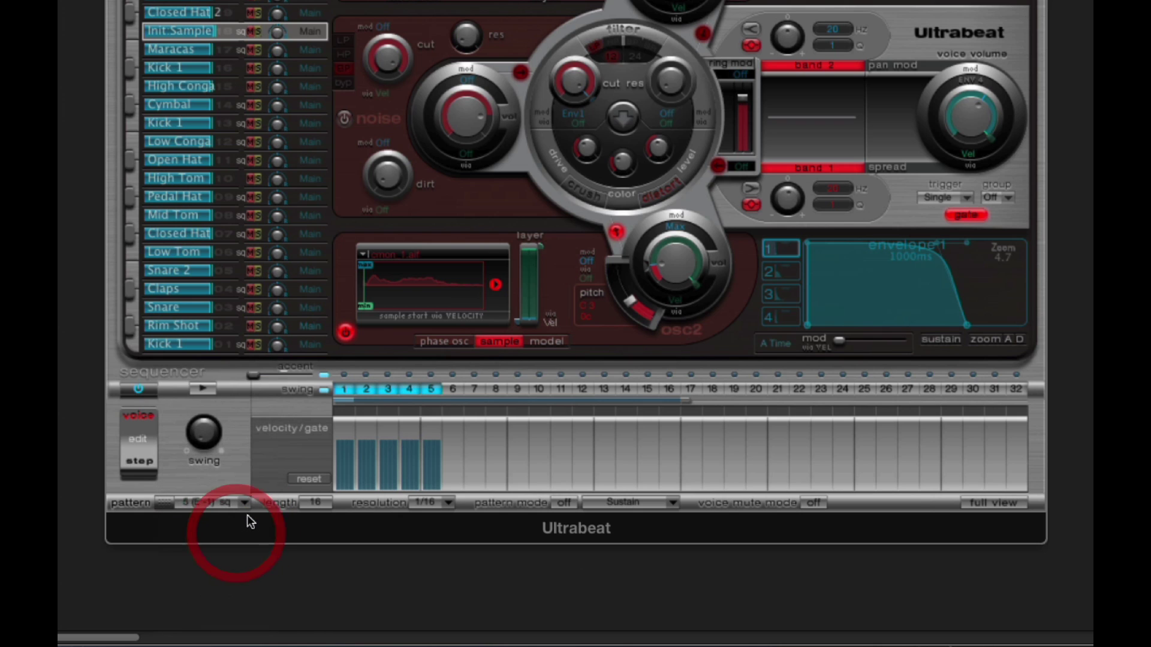
Step: Check pattern 6, then pattern 10 with steps 1–10, and select the bottom Kick 1 voice
click(246, 505)
click(233, 533)
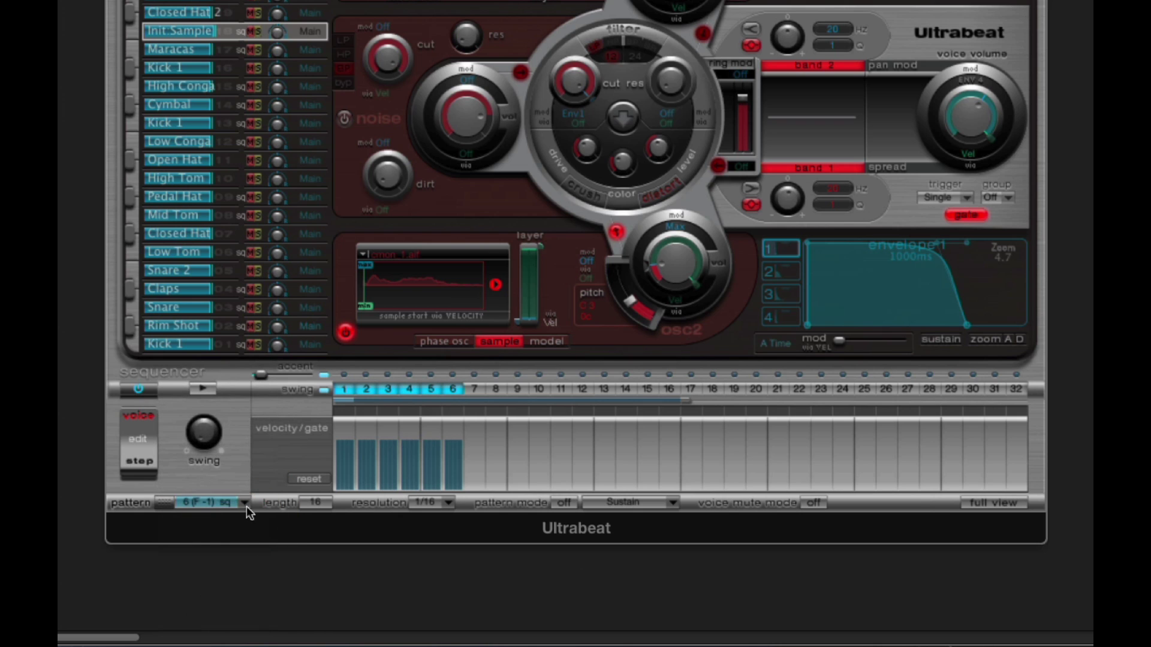
click(246, 506)
click(228, 593)
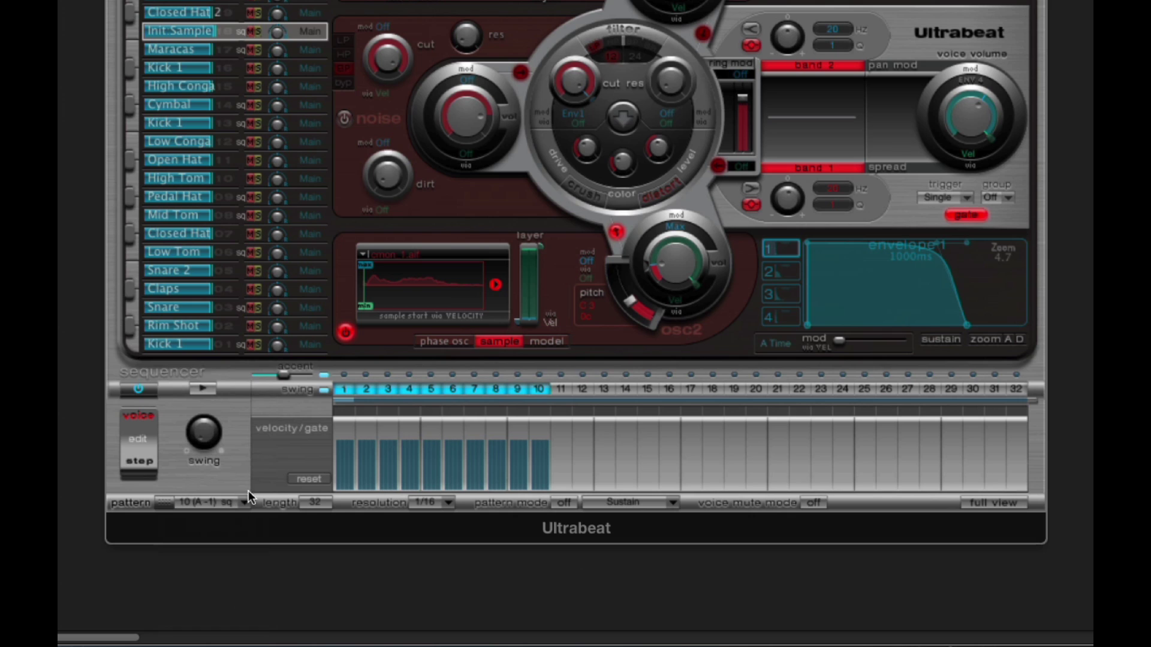
click(263, 467)
click(223, 350)
Step: Copy the bottom Kick 1's voice and sequence, staying on pattern 10
right_click(224, 350)
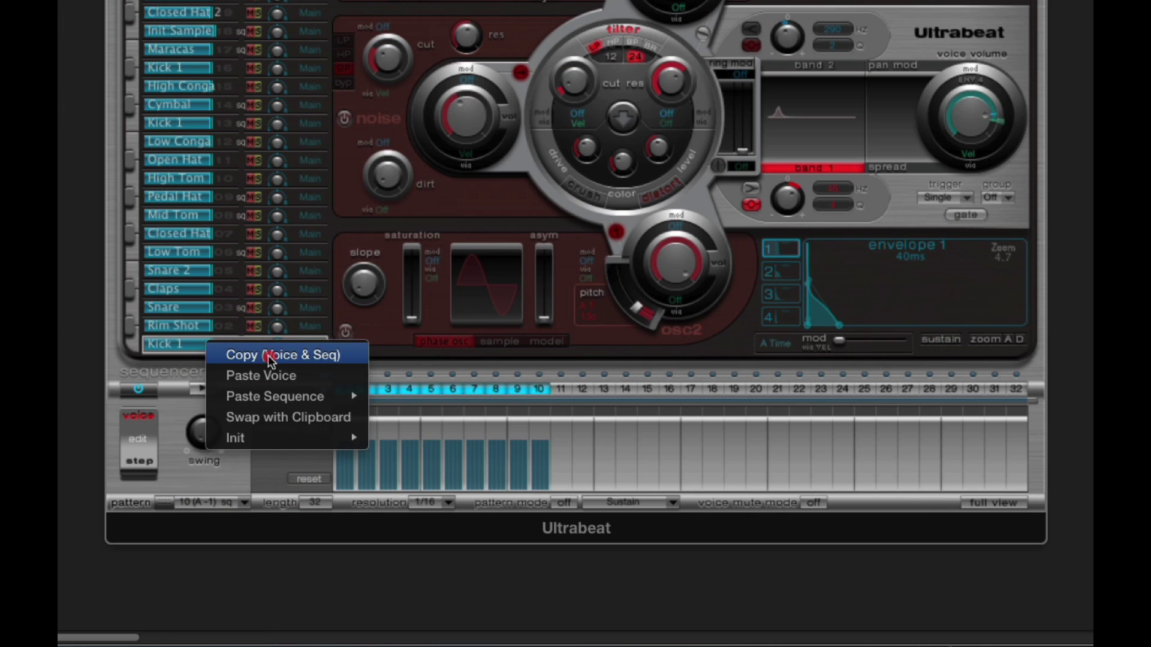
click(311, 356)
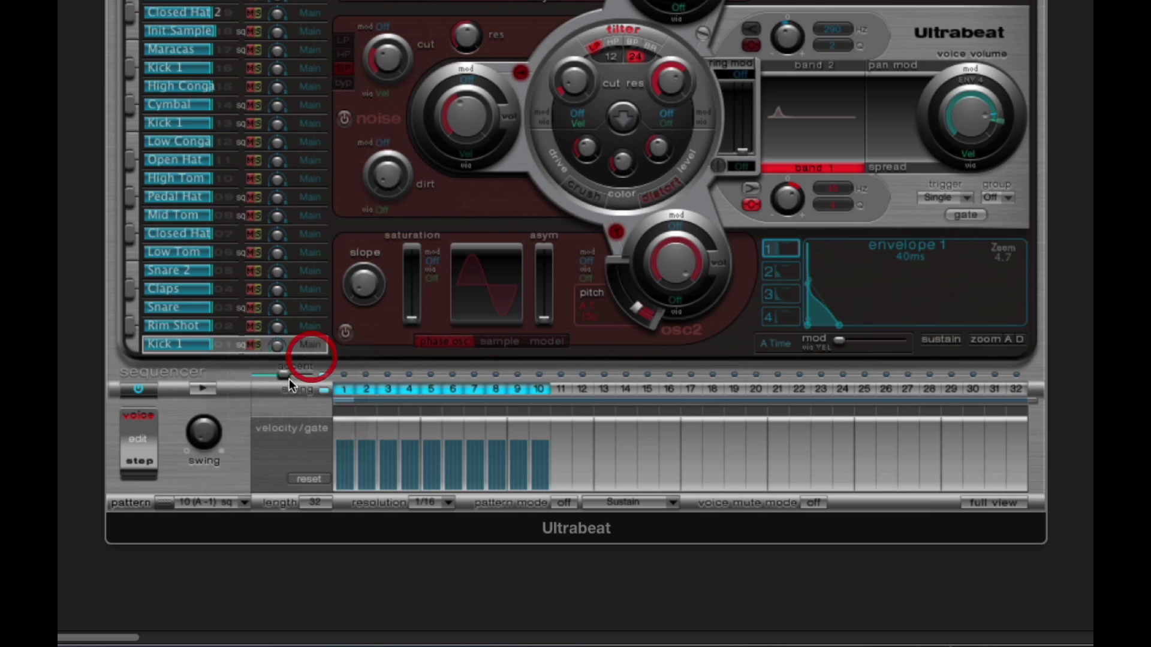
click(242, 502)
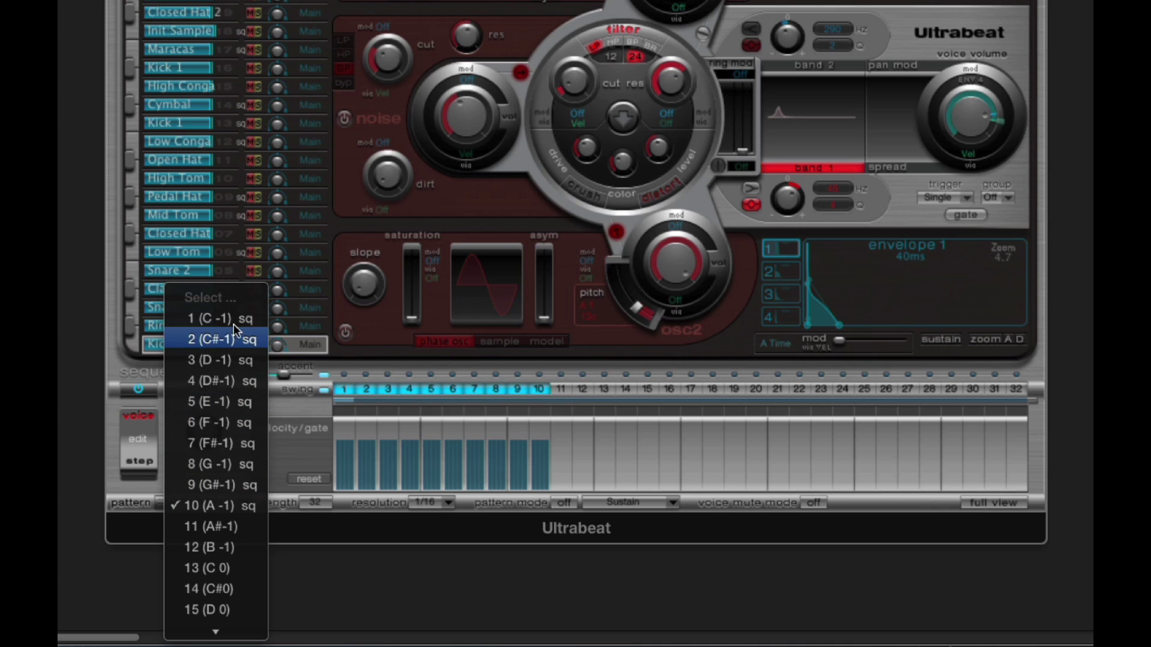
click(287, 461)
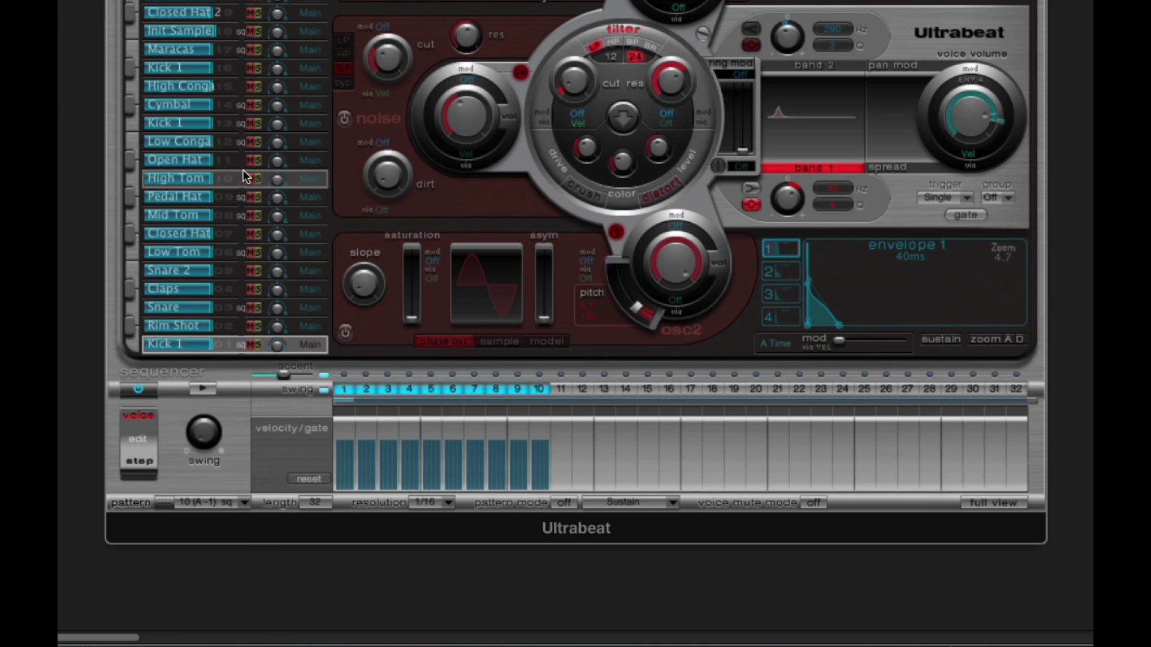
Step: Select Init Sample and view its Paste Sequence options, then dismiss them without pasting
click(232, 29)
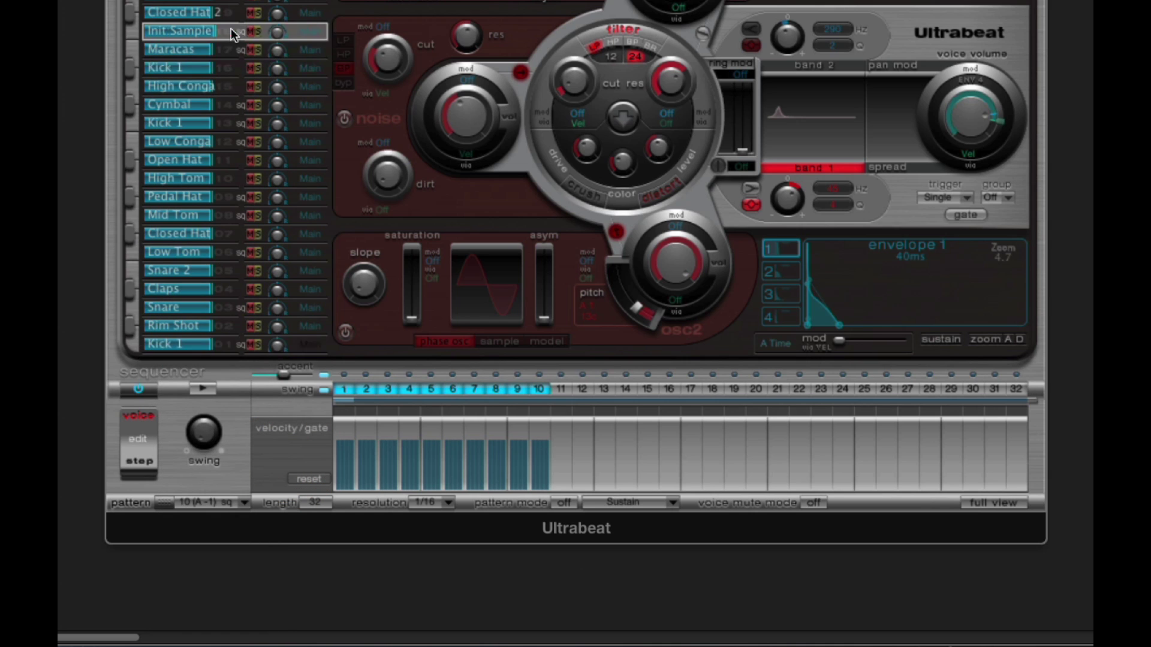
right_click(229, 28)
mouse_move(277, 80)
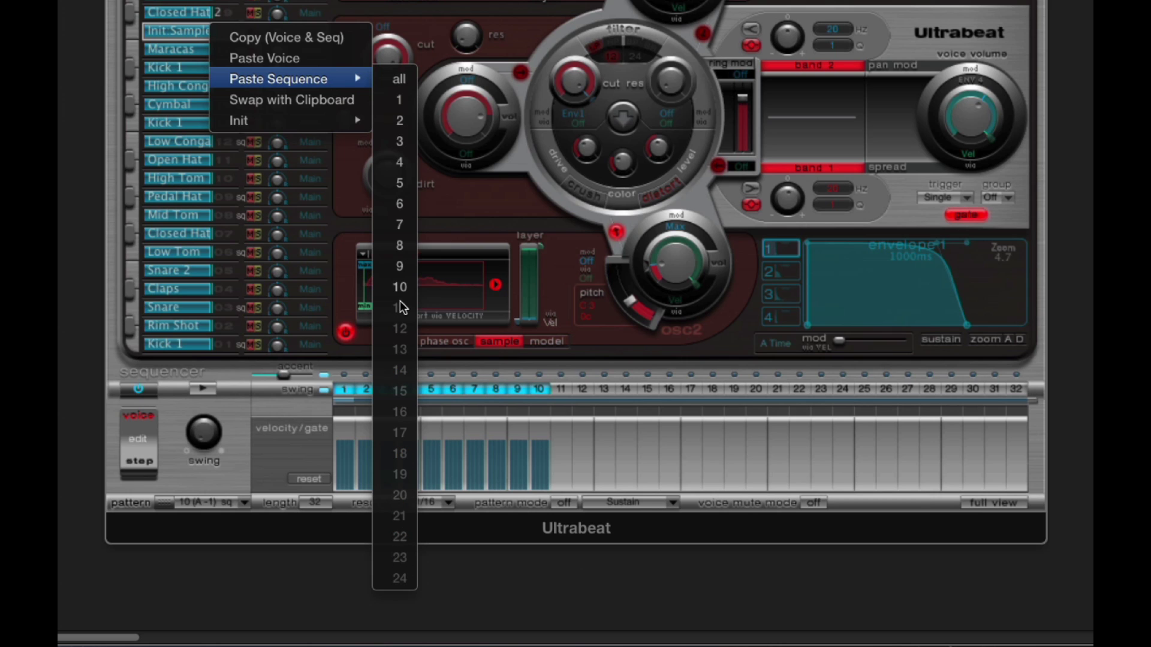
click(278, 408)
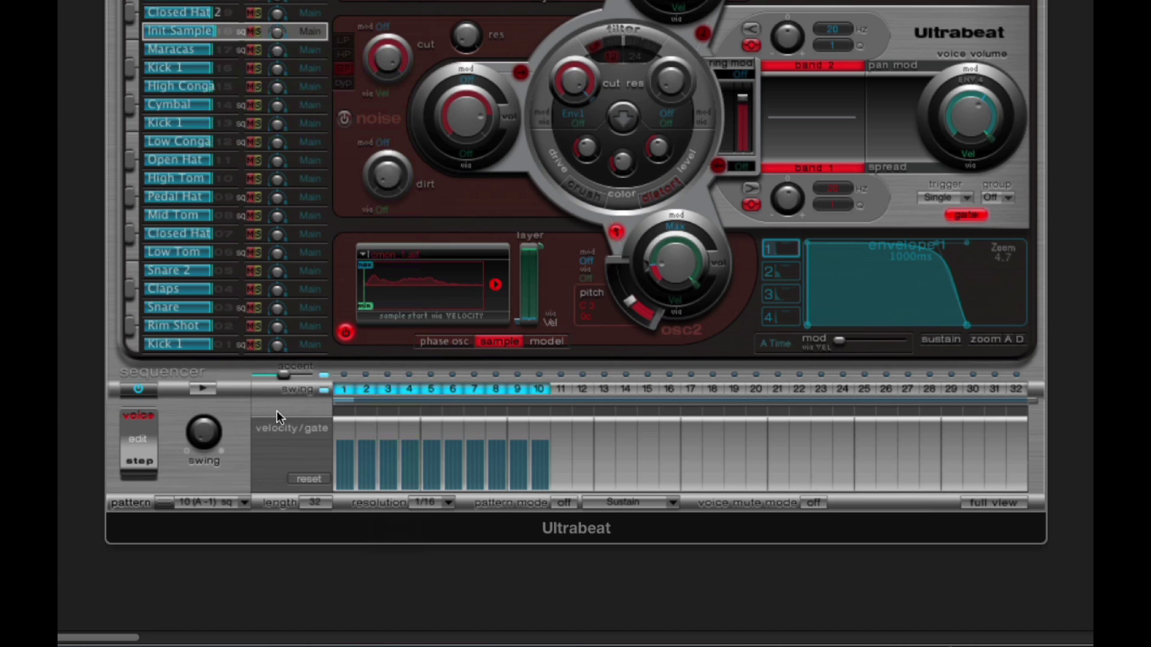
Step: Dismiss Init Sample's options and copy the bottom Kick 1's voice and sequence
right_click(234, 35)
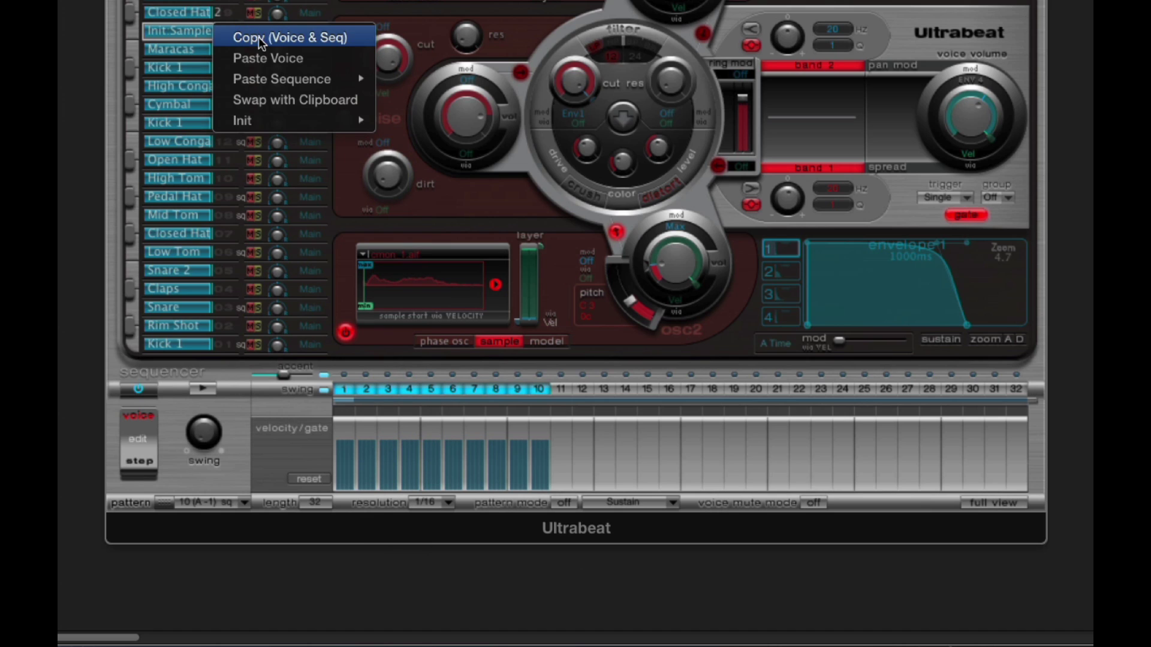
click(250, 395)
click(232, 345)
right_click(232, 348)
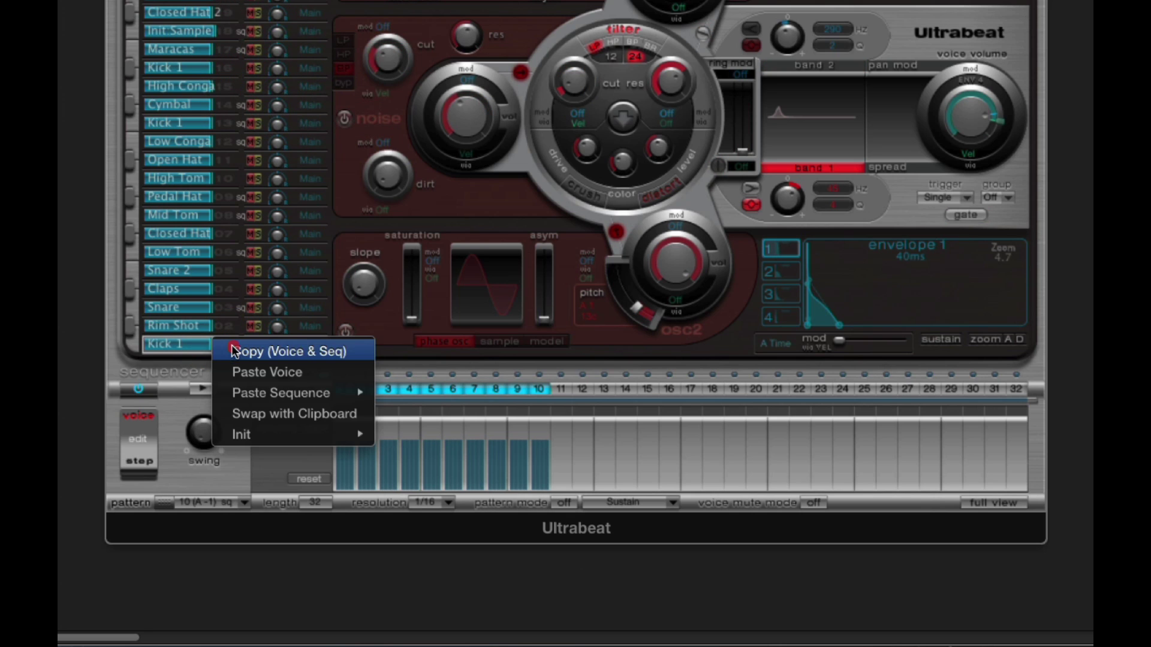
click(283, 352)
Step: Paste the copied Kick 1 voice onto the upper Kick 1 slot with Paste Voice
click(226, 63)
right_click(228, 67)
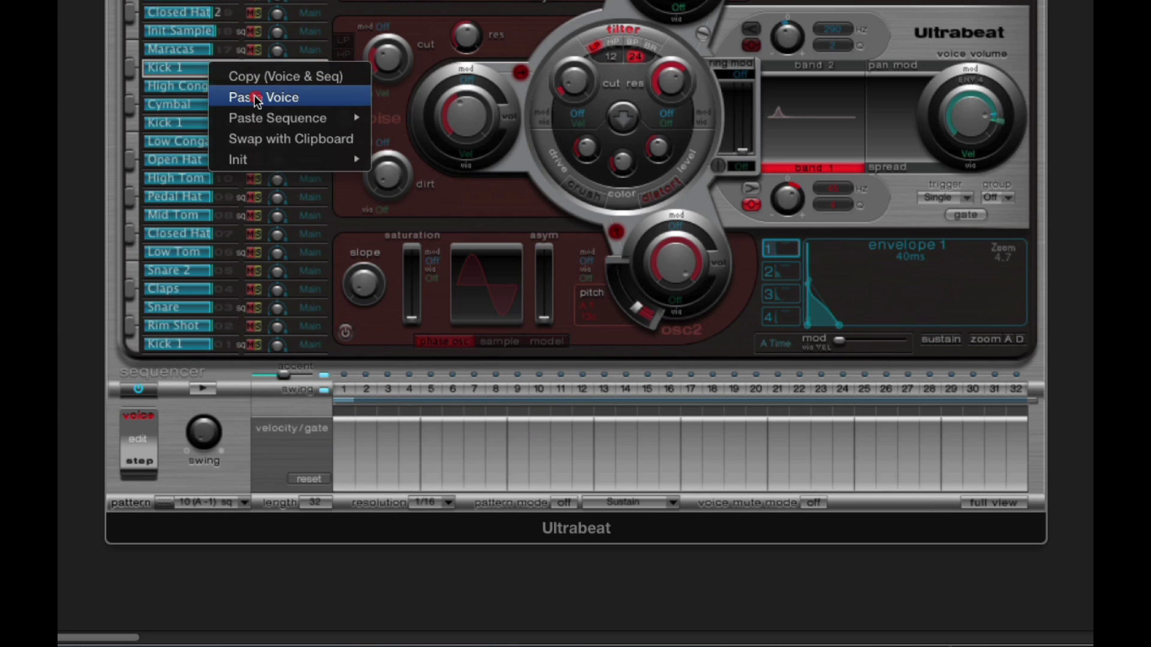
click(235, 377)
Step: Compare High Conga with the bottom Kick 1, then bring up High Conga's copy and paste options
click(228, 347)
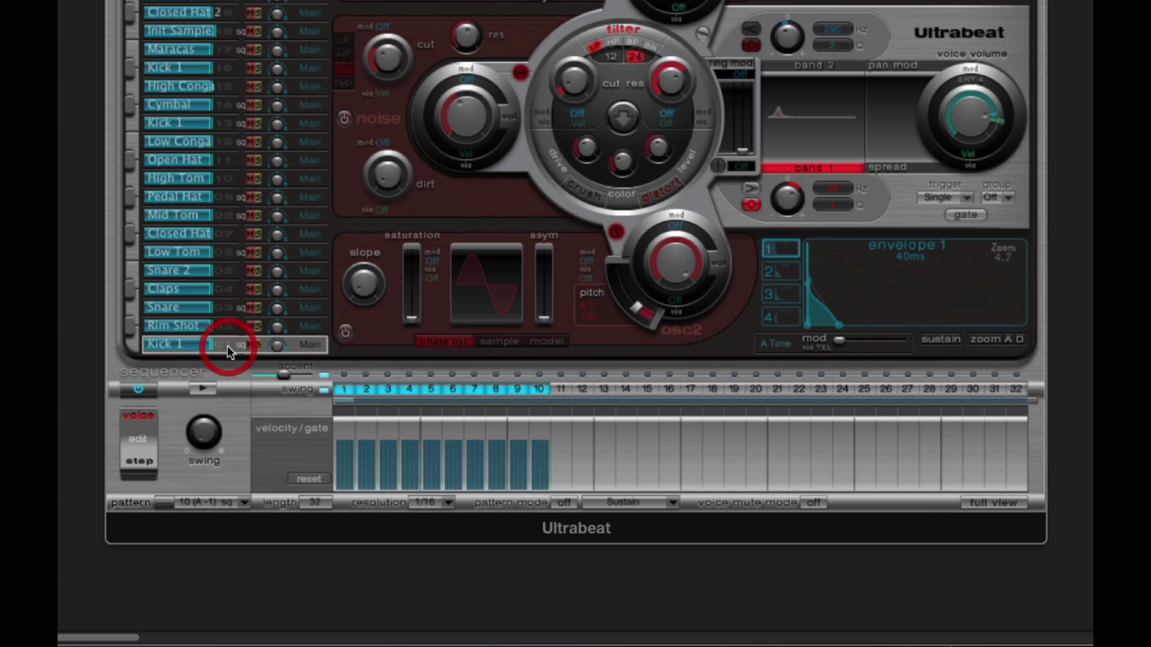
click(225, 87)
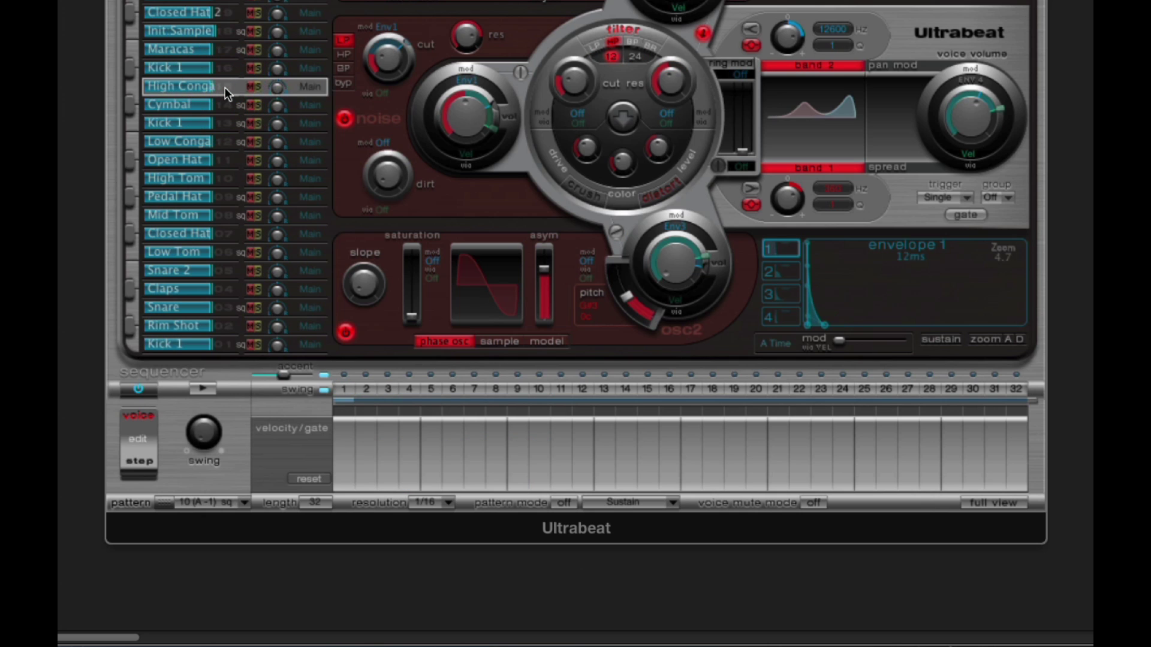
click(232, 345)
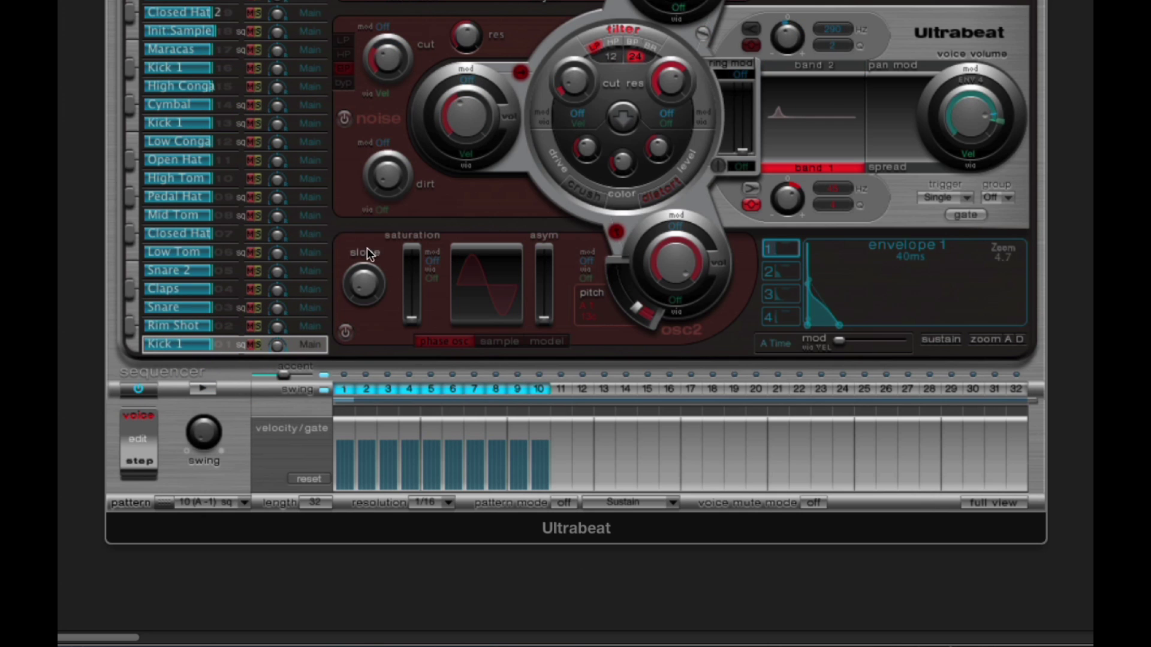
click(226, 82)
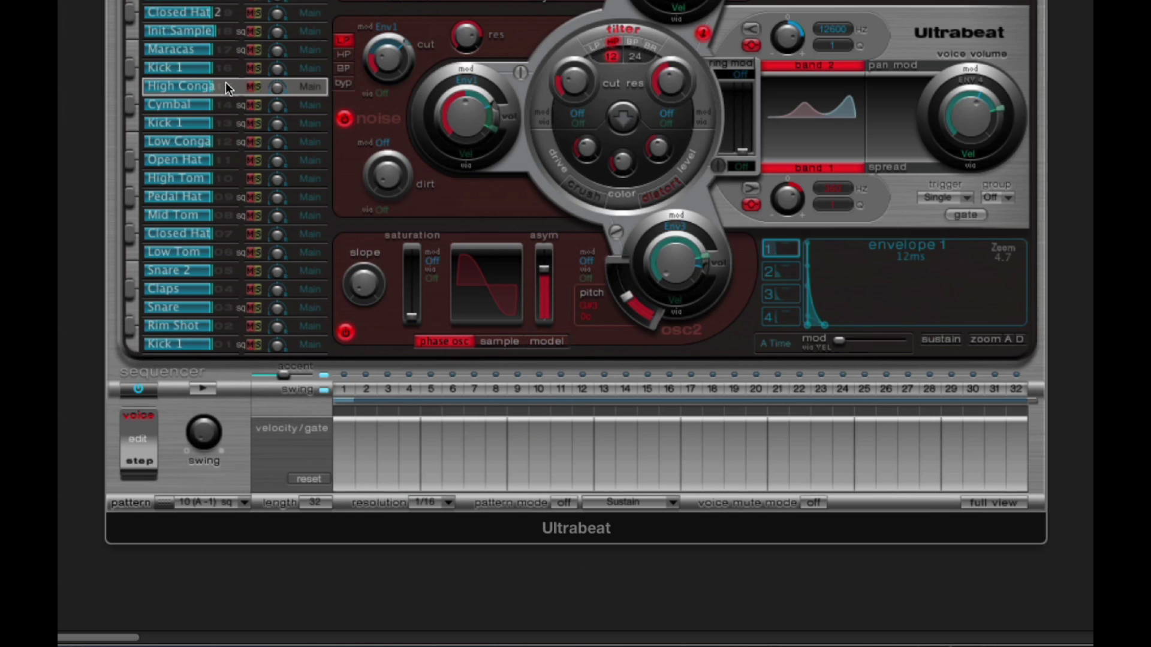
right_click(235, 86)
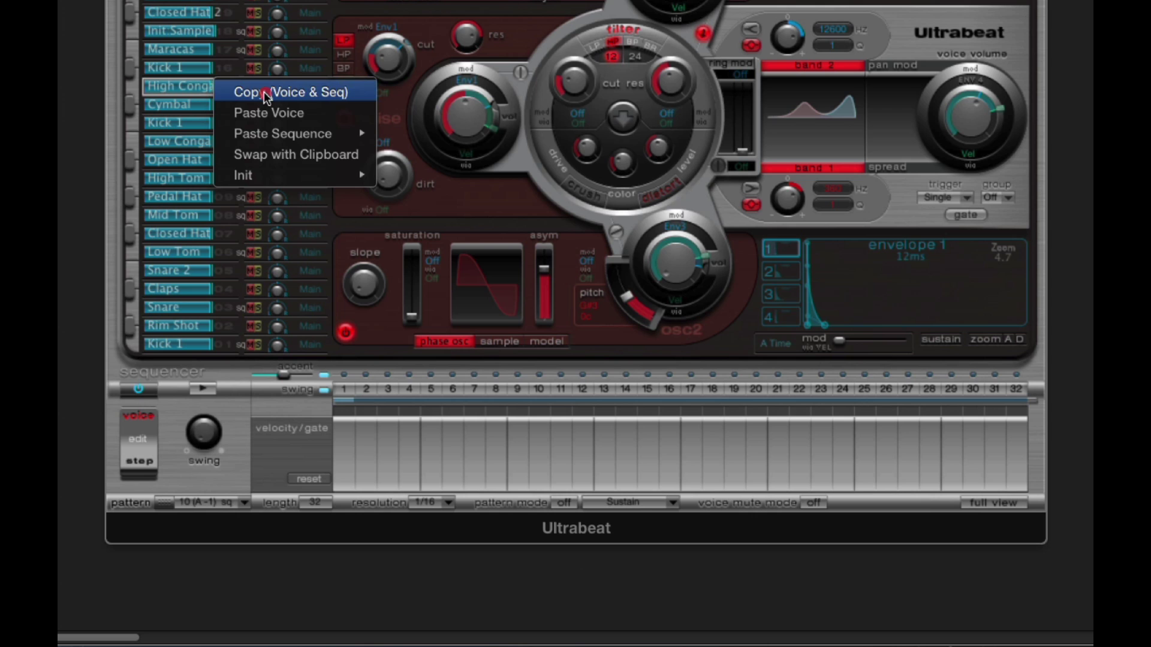